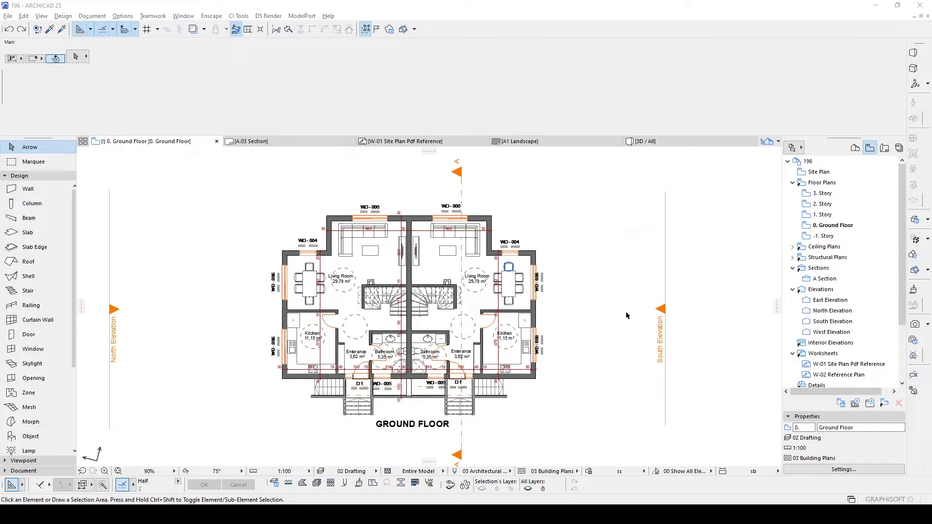
# Switch to the 3D window with F3 and orbit and zoom around the red house
pyautogui.press('F3')
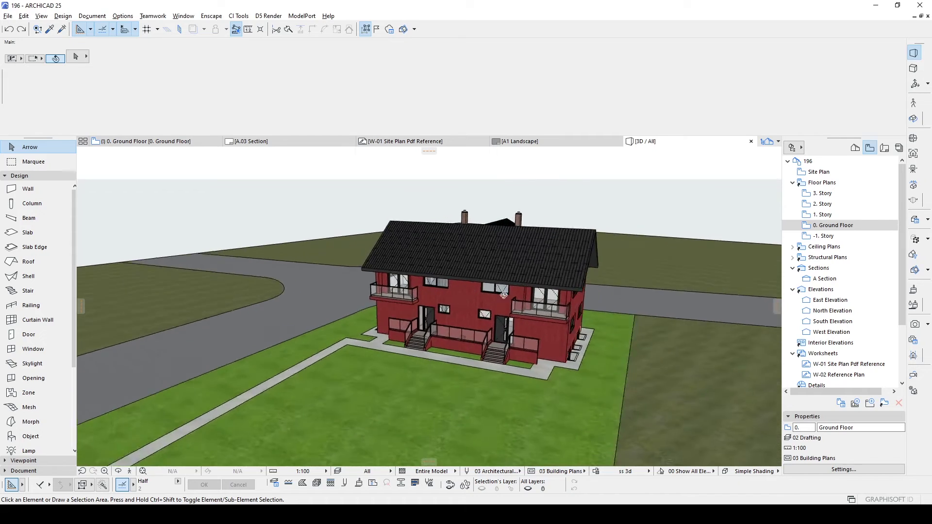
pyautogui.moveTo(503, 294); pyautogui.dragTo(626, 286)
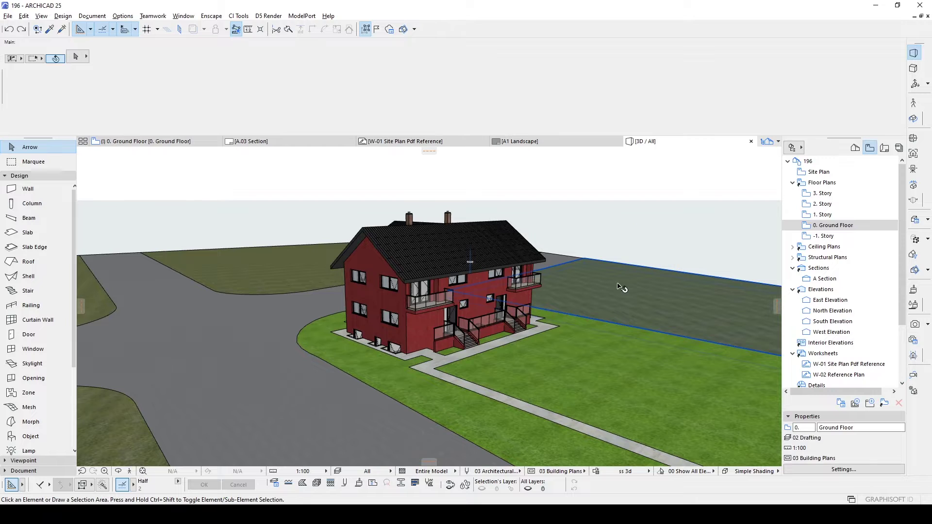
pyautogui.moveTo(481, 319); pyautogui.dragTo(476, 318)
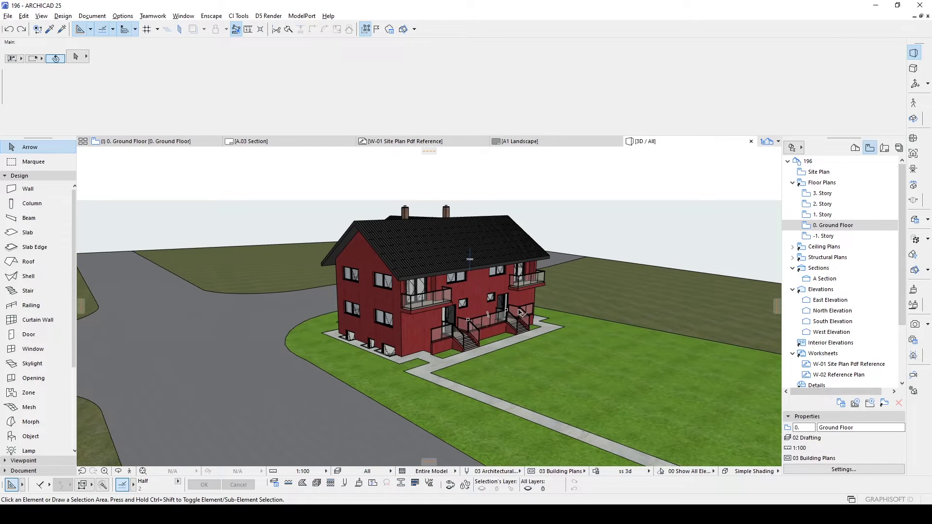
pyautogui.keyDown('shift'); pyautogui.moveTo(519, 306); pyautogui.dragTo(542, 321, button='middle'); pyautogui.keyUp('shift')
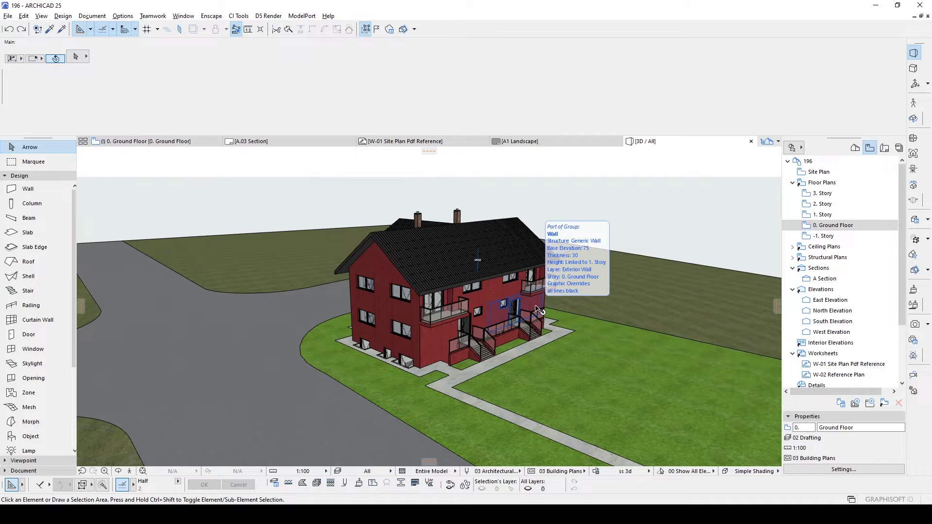
pyautogui.scroll(5, 358, 303)
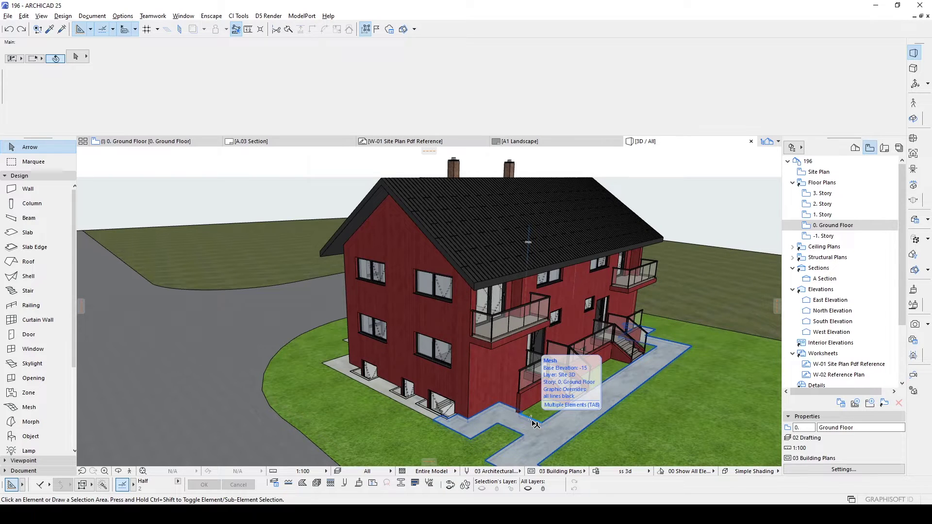
pyautogui.scroll(-2, 534, 423)
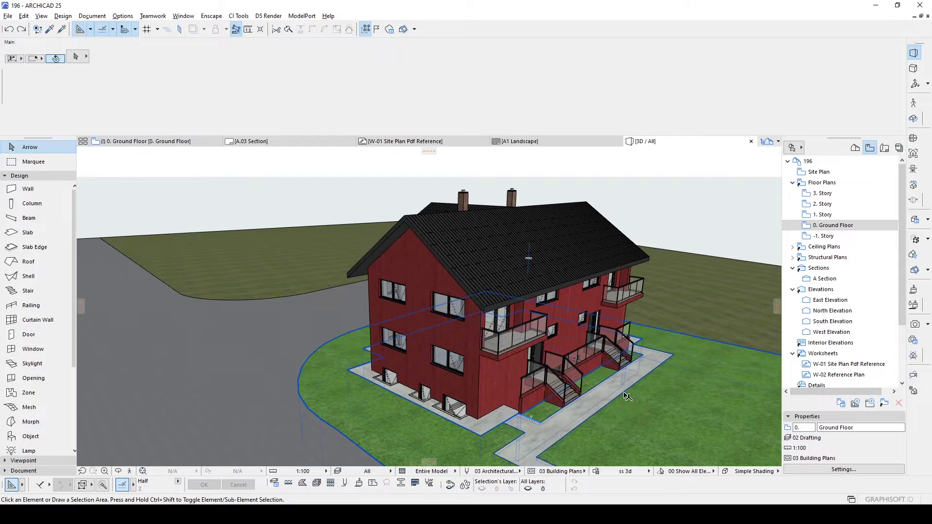
pyautogui.keyDown('shift'); pyautogui.moveTo(626, 396); pyautogui.dragTo(663, 377, button='middle'); pyautogui.keyUp('shift')
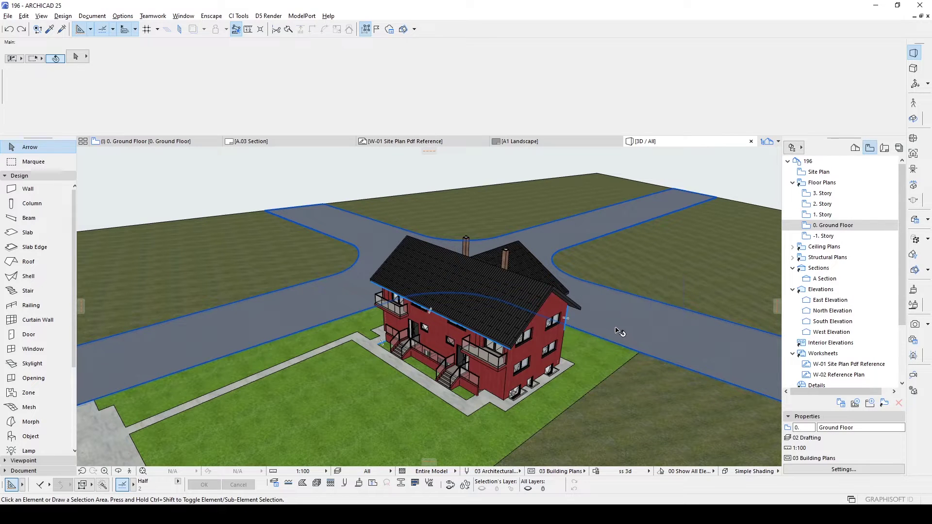
pyautogui.click(854, 148)
# Orbit to a frontal angle and save it as a Generic Perspective view
pyautogui.scroll(-2, 904, 249)
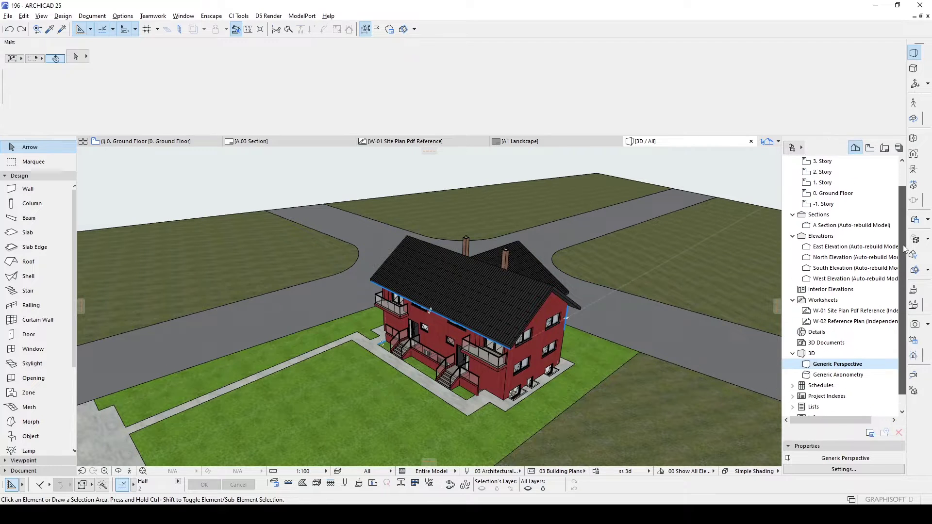
pyautogui.scroll(-1, 825, 354)
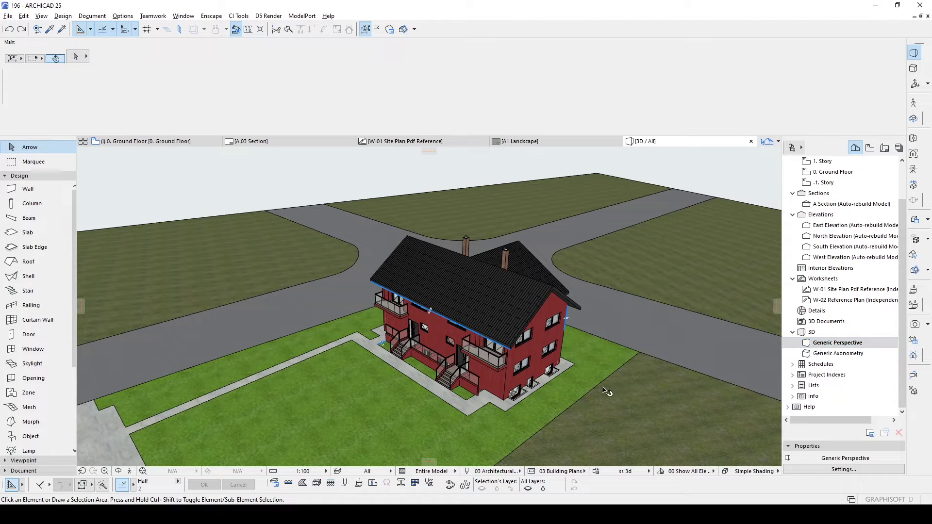
pyautogui.keyDown('shift'); pyautogui.moveTo(607, 391); pyautogui.dragTo(636, 313, button='middle'); pyautogui.keyUp('shift')
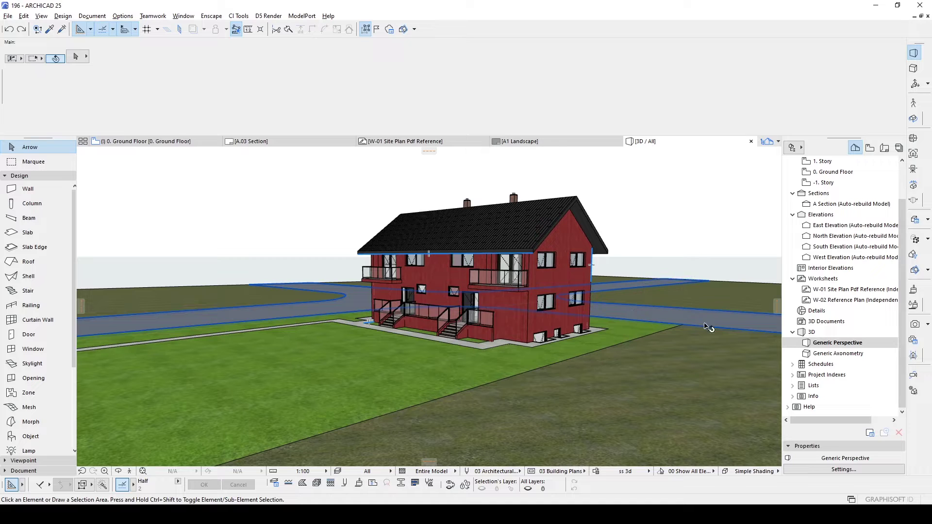
pyautogui.rightClick(839, 346)
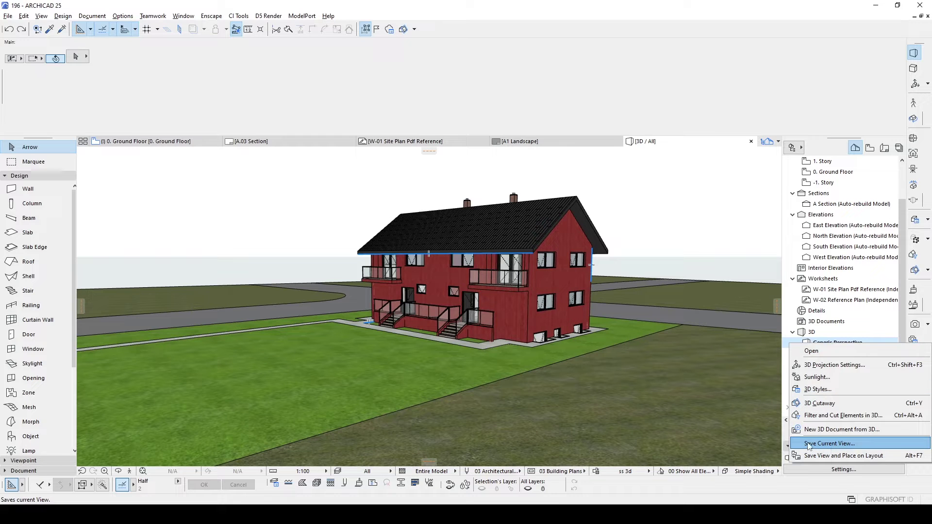
pyautogui.click(831, 444)
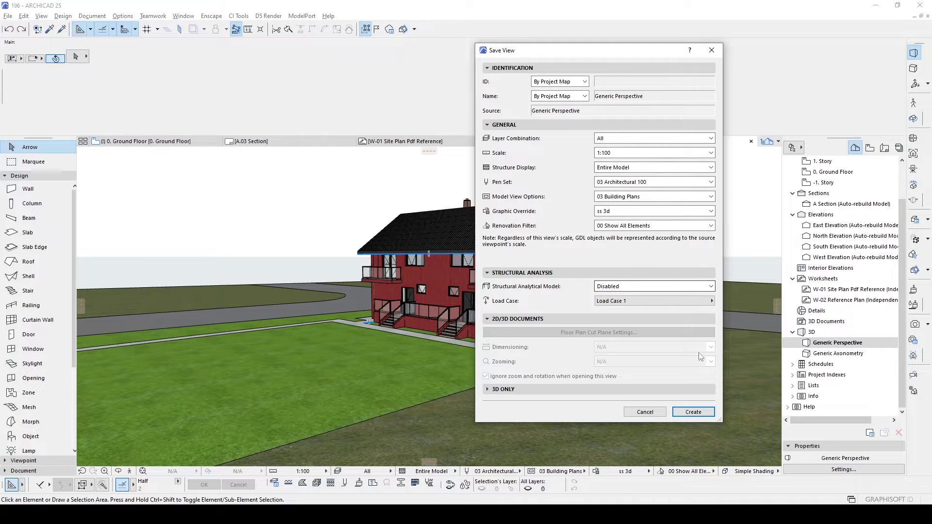
pyautogui.click(694, 413)
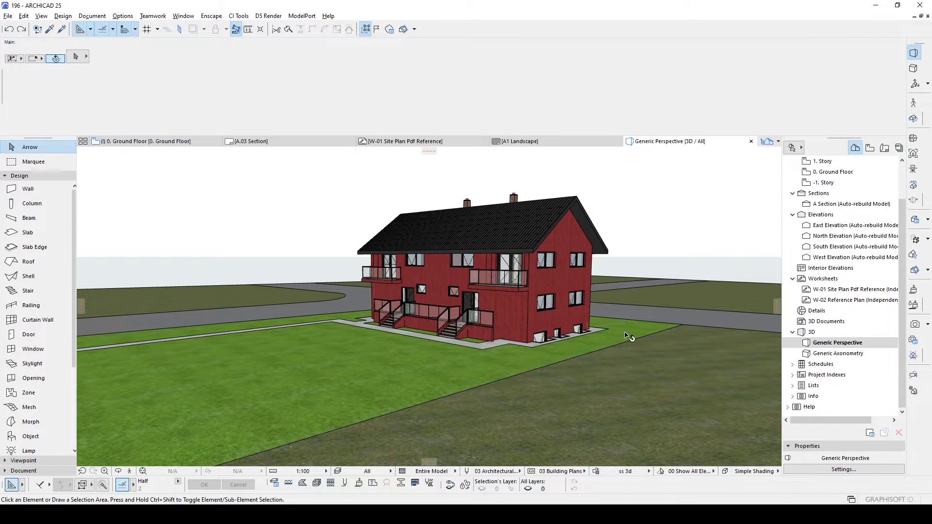
# Orbit to a different corner angle and save it as a second Generic Perspective view
pyautogui.keyDown('shift'); pyautogui.moveTo(367, 325); pyautogui.dragTo(502, 311, button='middle'); pyautogui.keyUp('shift')
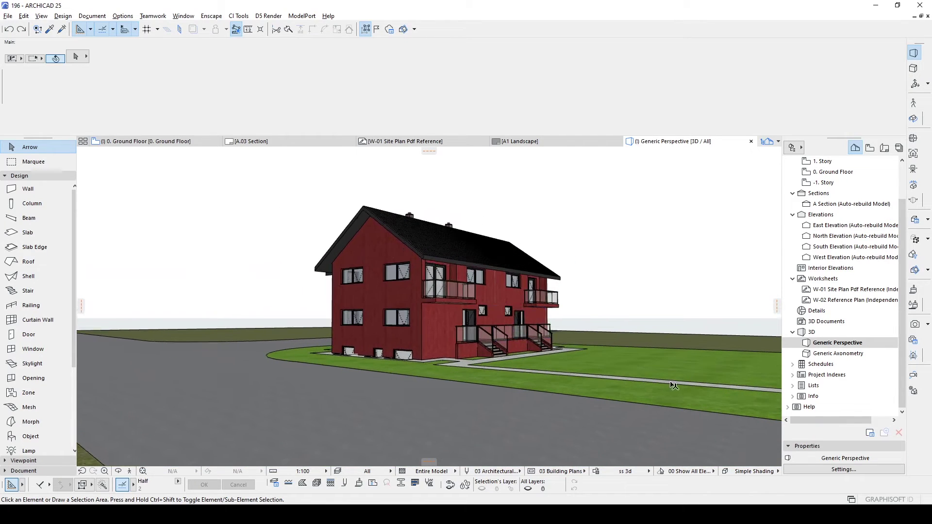
pyautogui.rightClick(830, 347)
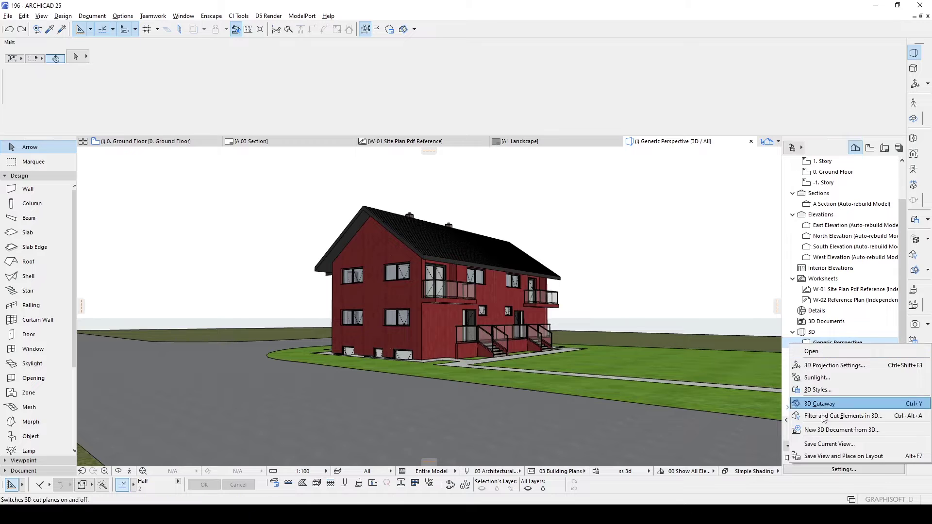
pyautogui.click(824, 444)
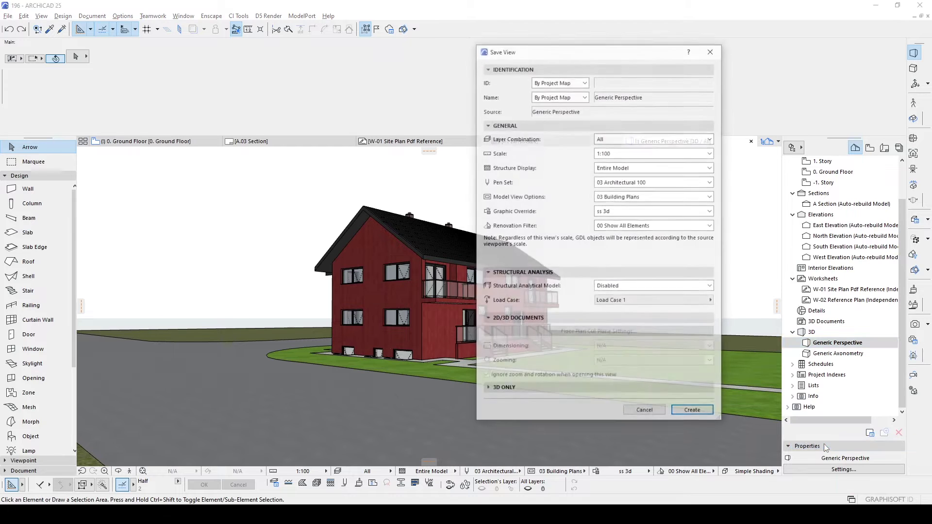
pyautogui.click(695, 412)
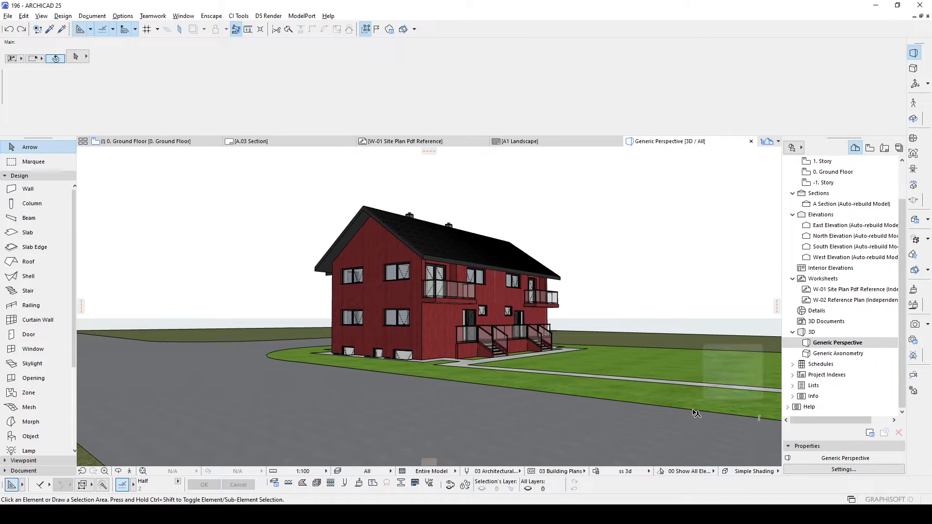
pyautogui.click(869, 148)
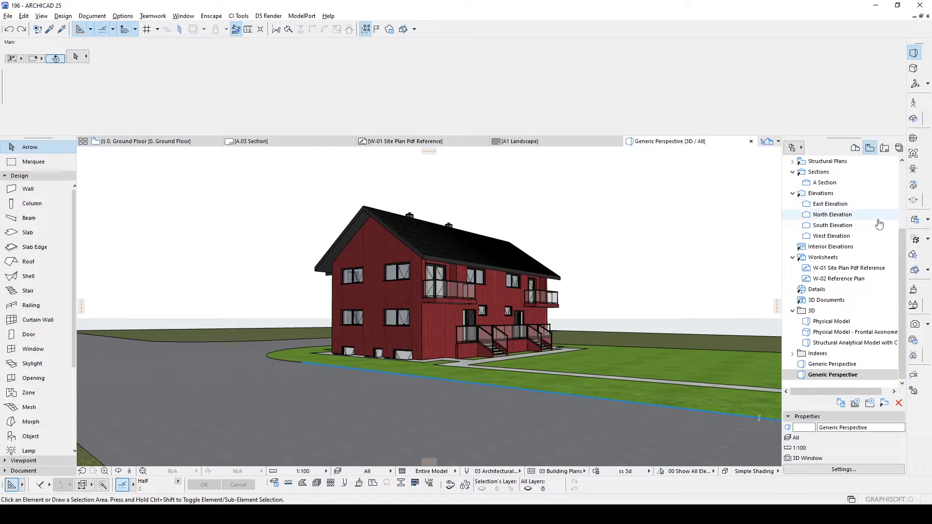
# Alternate between the front and corner Generic Perspective views, ending on the front one, then show the Layout Book
pyautogui.click(832, 375)
pyautogui.doubleClick(830, 364)
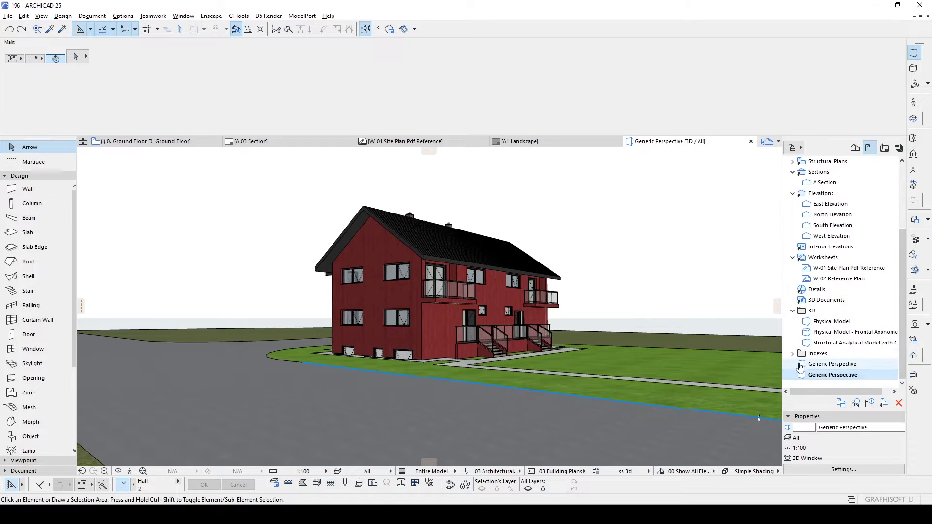
pyautogui.doubleClick(828, 374)
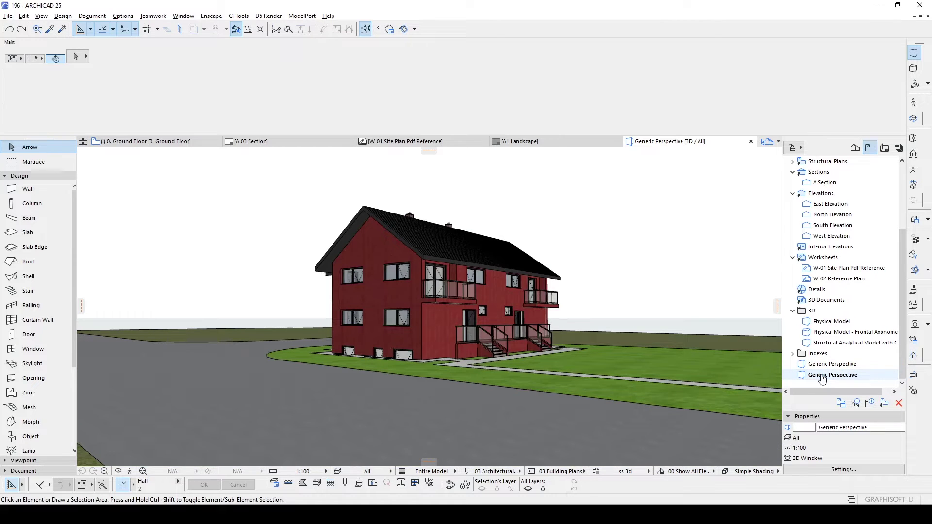
pyautogui.keyDown('shift'); pyautogui.moveTo(543, 334); pyautogui.dragTo(601, 334, button='middle'); pyautogui.keyUp('shift')
pyautogui.doubleClick(832, 374)
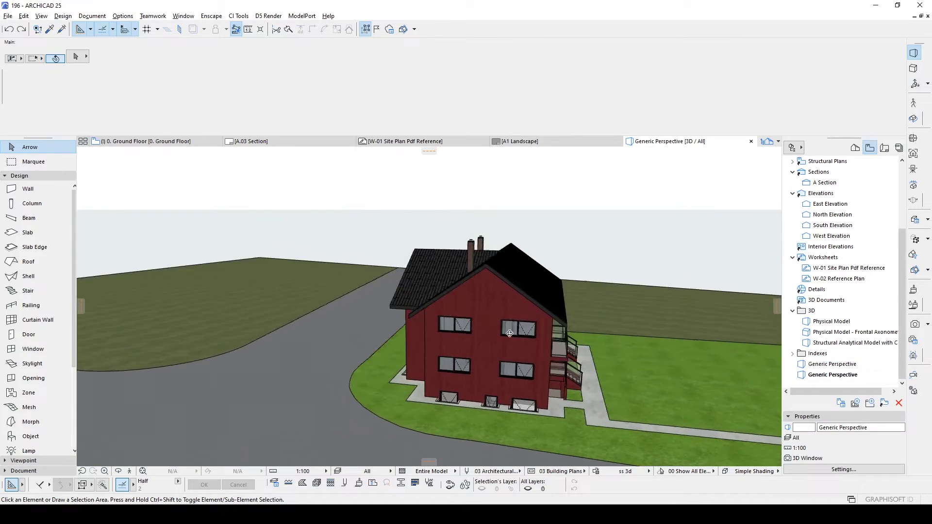
pyautogui.doubleClick(832, 364)
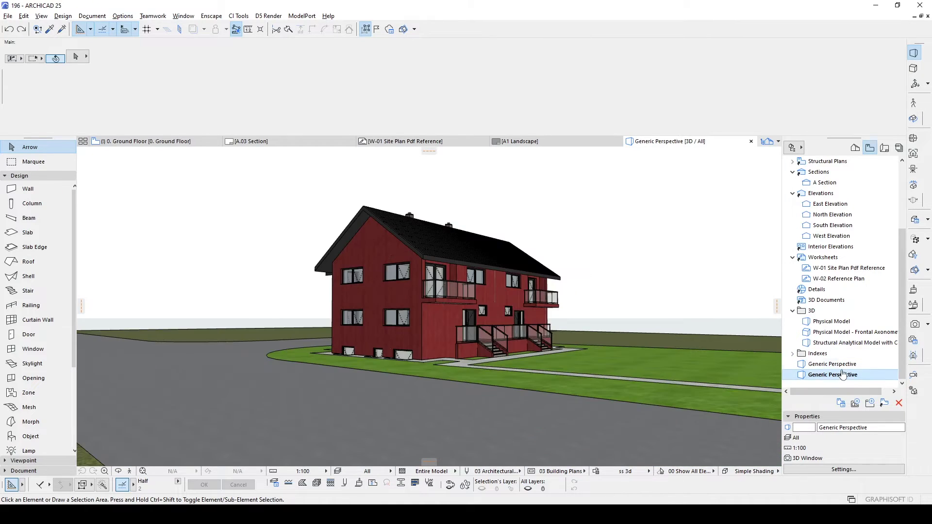
pyautogui.doubleClick(843, 375)
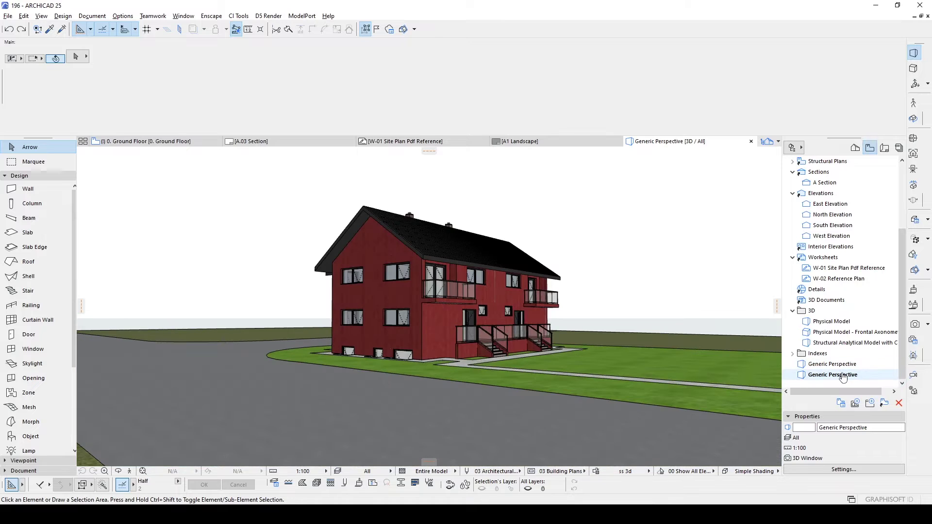
pyautogui.doubleClick(835, 364)
pyautogui.doubleClick(839, 374)
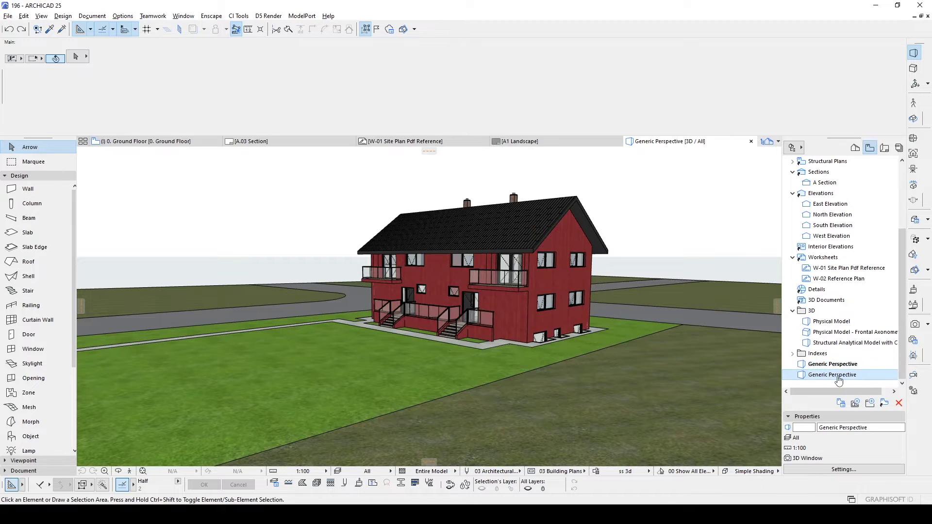
pyautogui.doubleClick(841, 365)
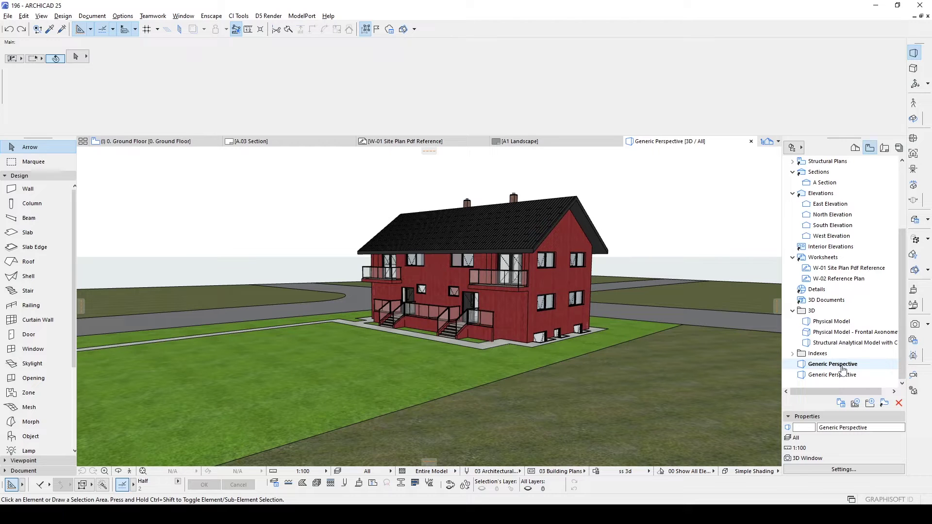
pyautogui.click(884, 148)
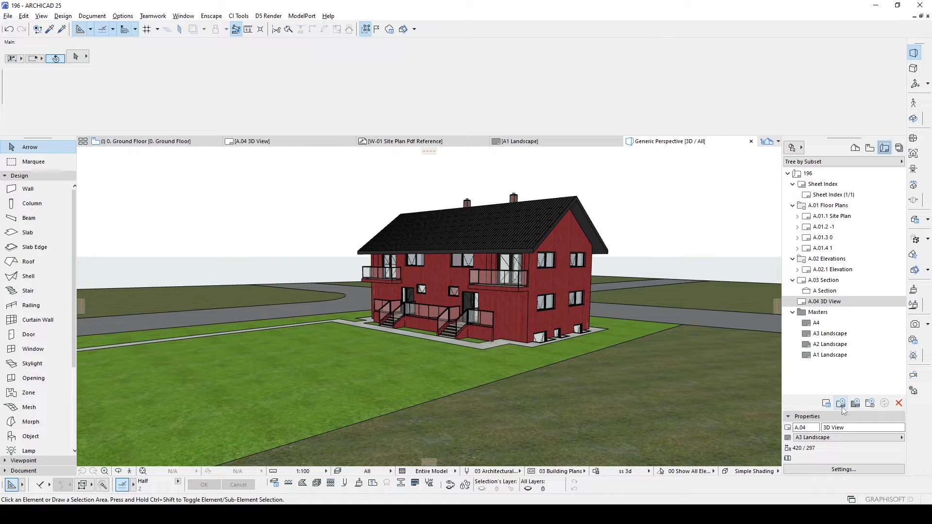
# Open the empty A.04 3D View layout, zoom out, and show the View Map
pyautogui.doubleClick(825, 302)
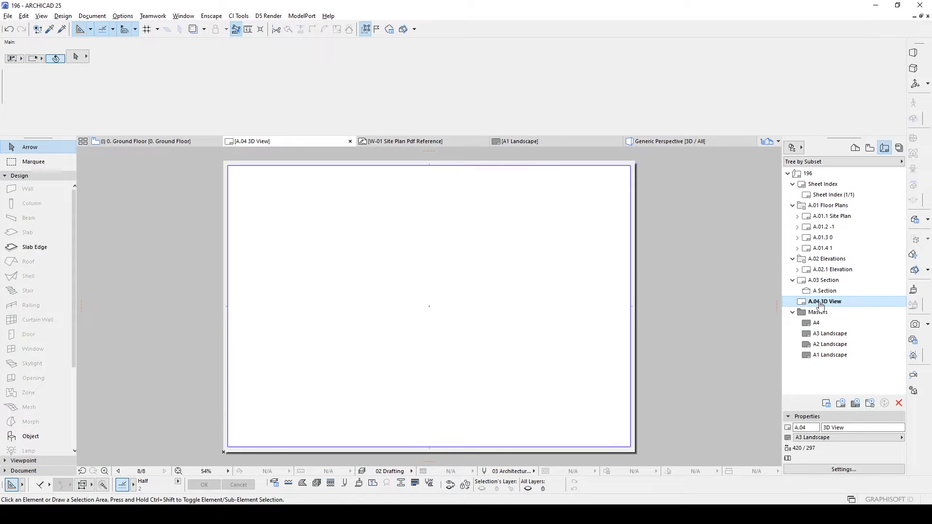
pyautogui.scroll(-1, 668, 264)
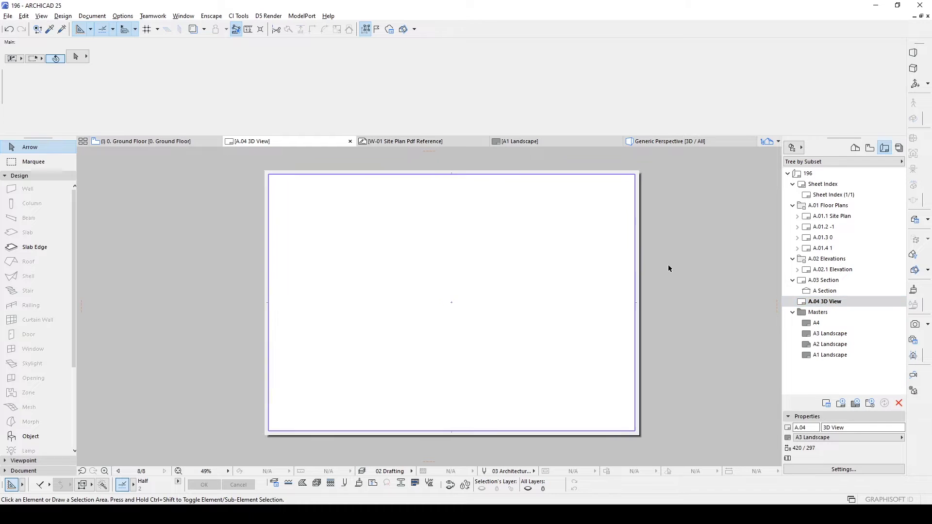
pyautogui.click(869, 149)
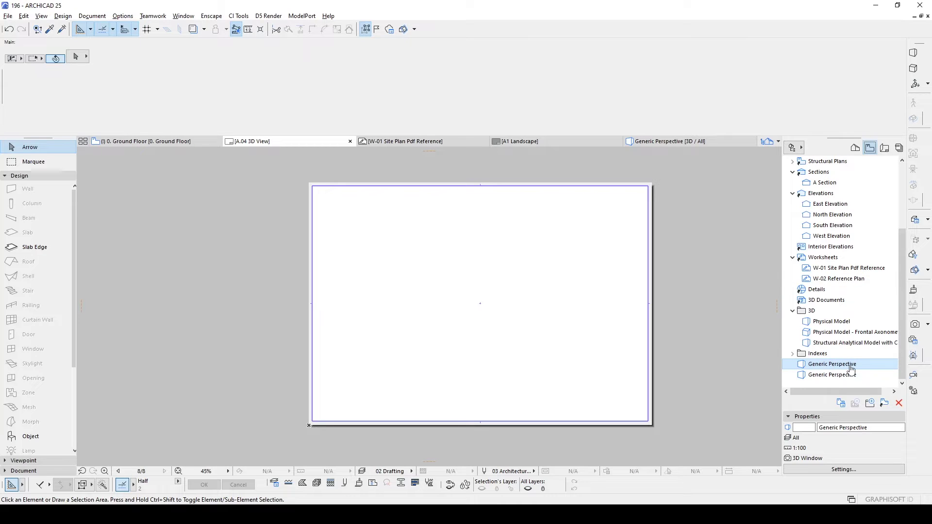
# Place the Generic Perspective view on the A.04 sheet and move it down
pyautogui.moveTo(852, 369); pyautogui.dragTo(438, 259)
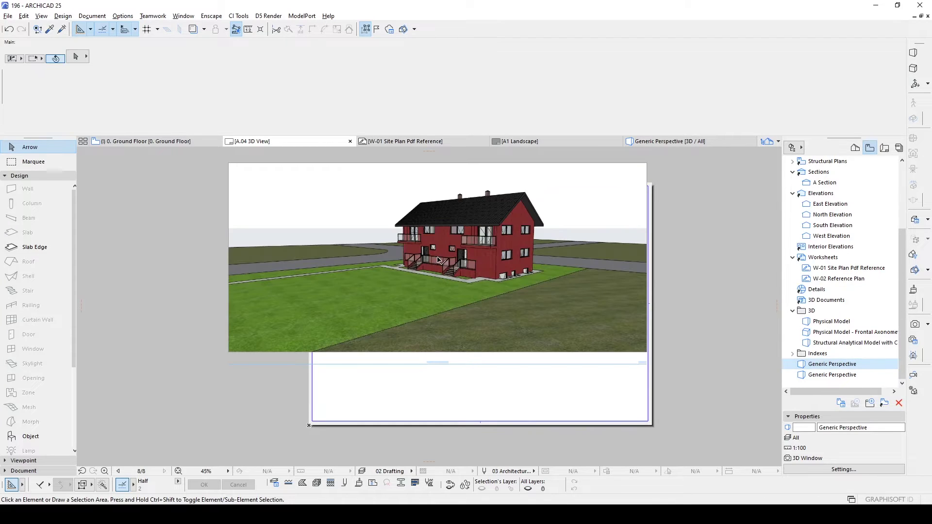
pyautogui.click(374, 267)
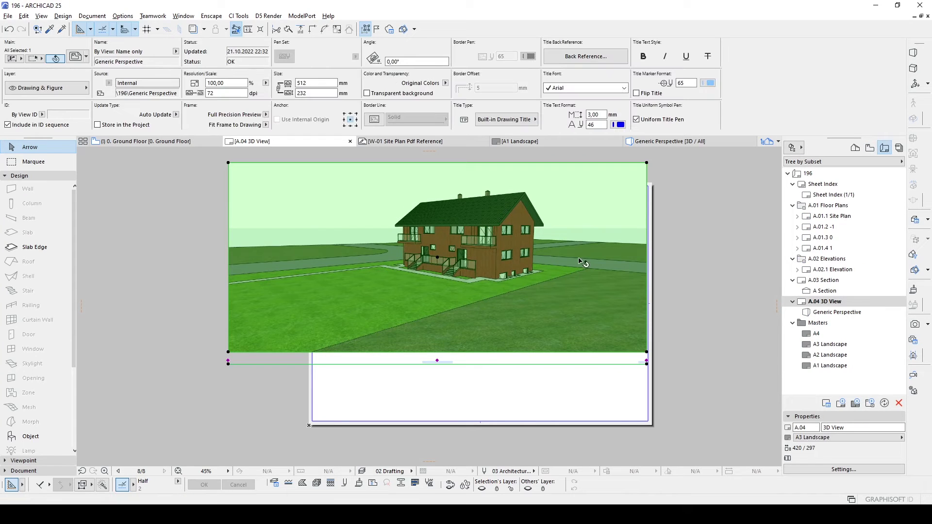
pyautogui.moveTo(465, 251); pyautogui.dragTo(469, 291)
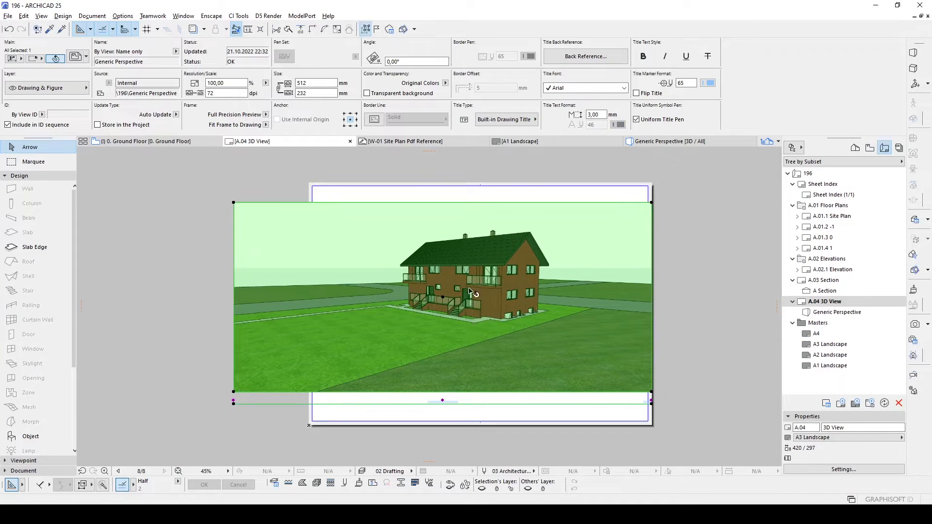
pyautogui.click(749, 301)
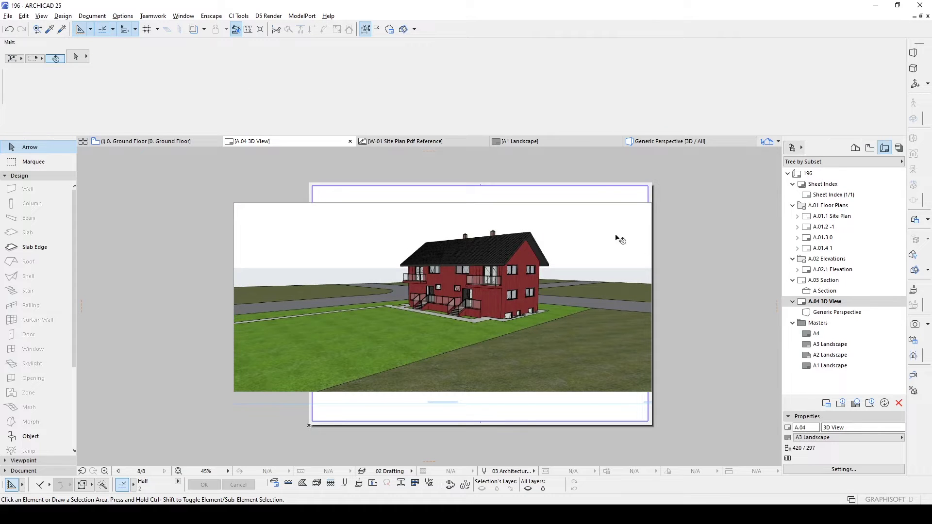
pyautogui.click(563, 250)
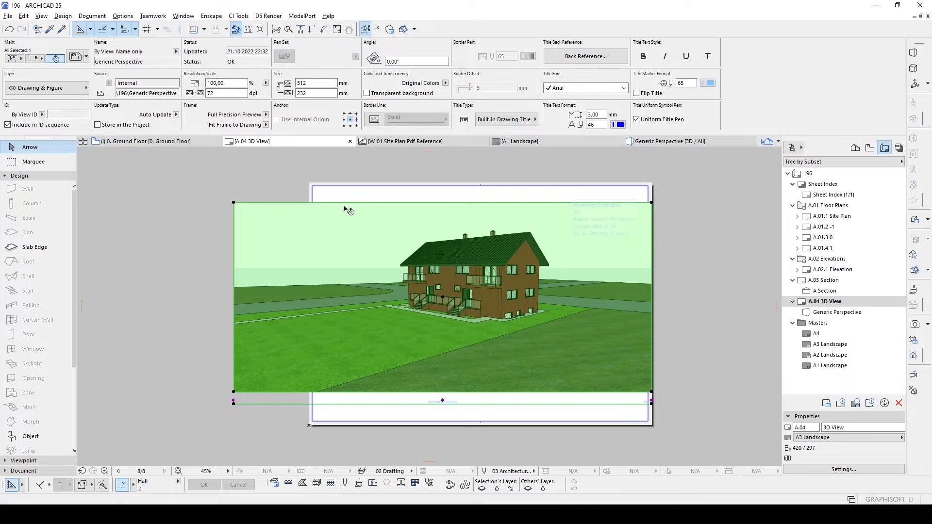
# Crop the drawing's left, right and bottom edges so the 410 mm-wide frame fits the sheet
pyautogui.click(234, 221)
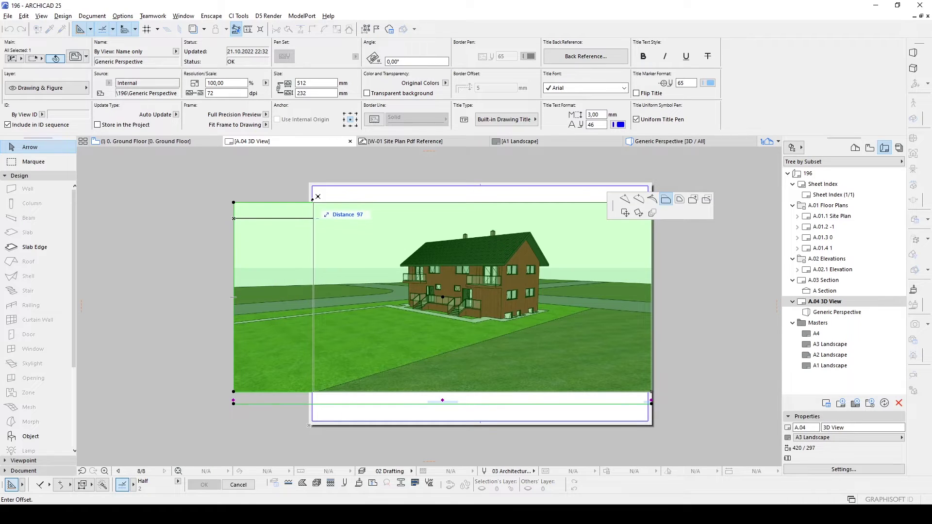
pyautogui.click(309, 214)
pyautogui.click(311, 213)
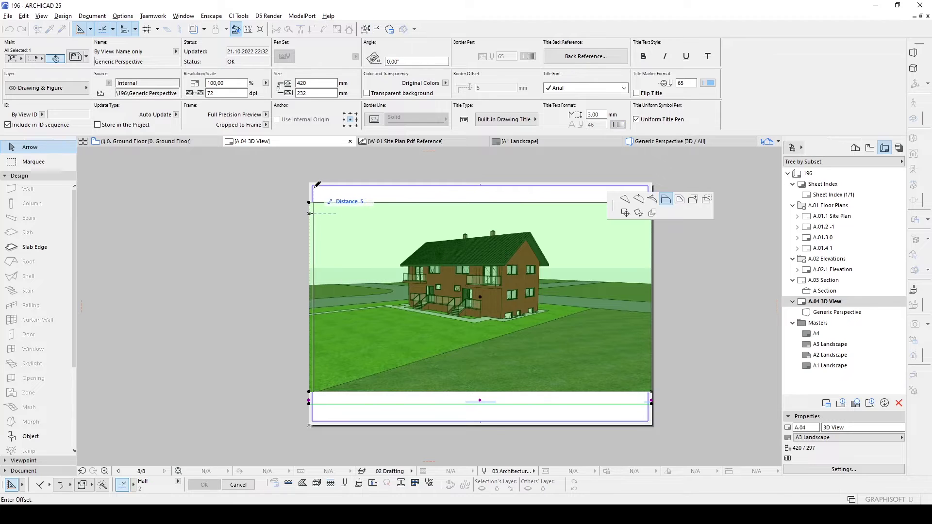
pyautogui.click(314, 214)
pyautogui.click(652, 245)
pyautogui.click(602, 279)
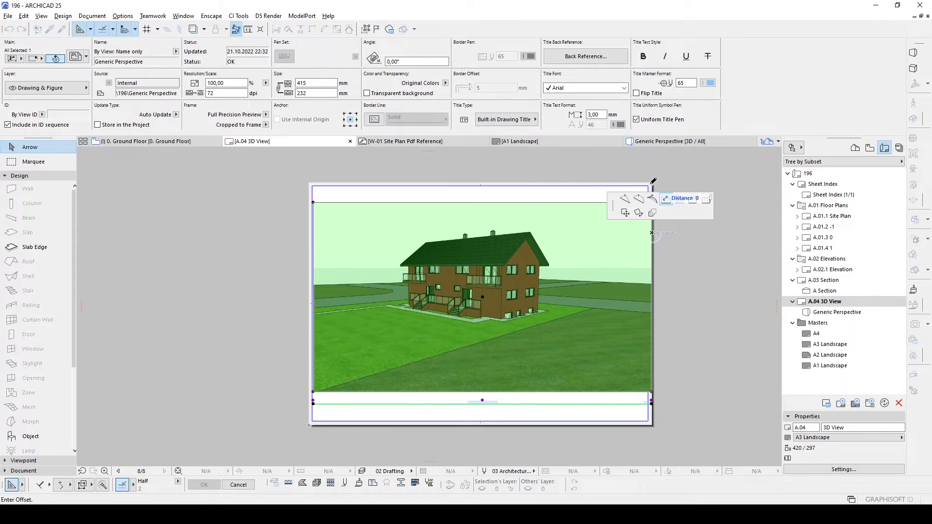
pyautogui.click(651, 193)
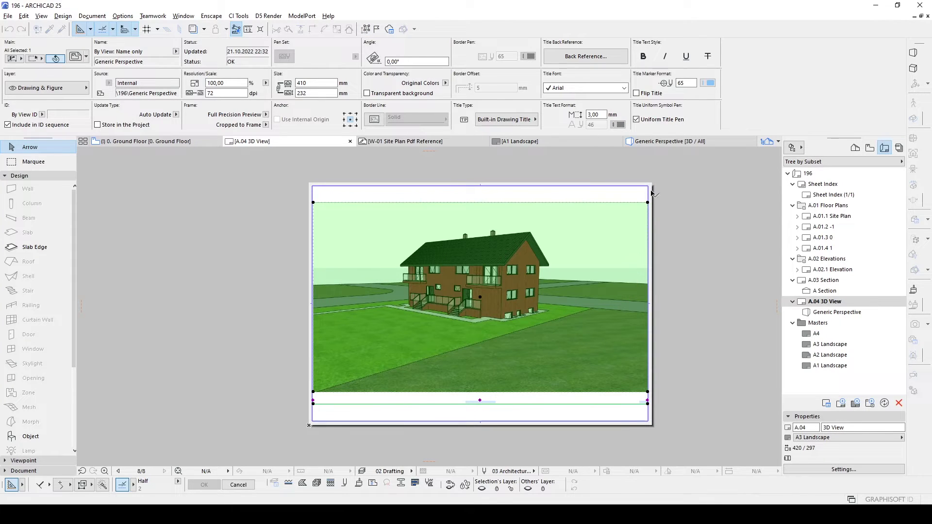
pyautogui.click(606, 391)
pyautogui.click(589, 358)
# Zoom into the placed perspective and inspect the balcony, entrance stairs and roof for sharpness
pyautogui.click(703, 354)
pyautogui.scroll(-2, 602, 335)
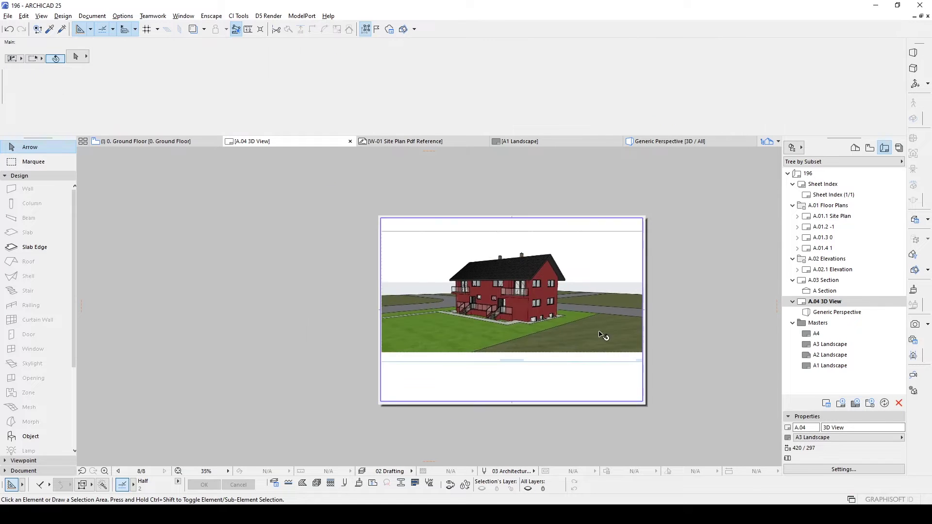
pyautogui.scroll(2, 533, 316)
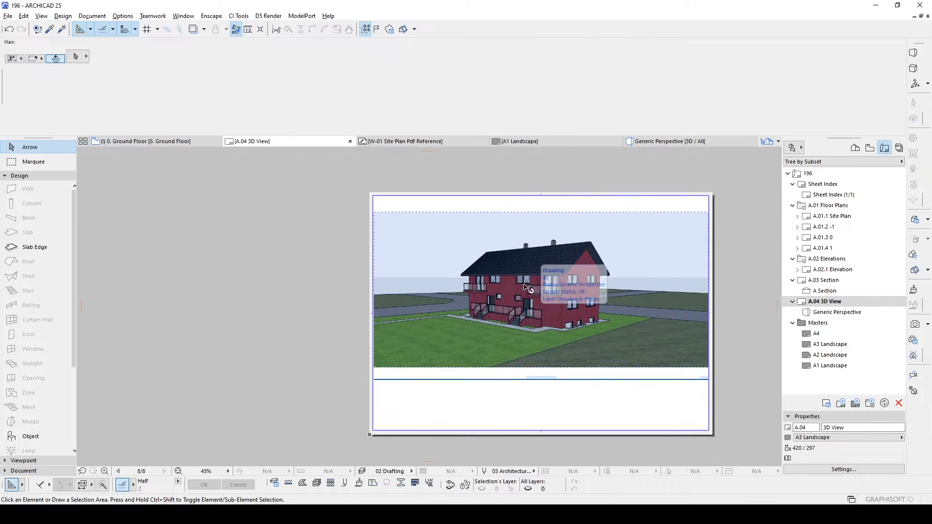
pyautogui.scroll(2, 573, 305)
pyautogui.moveTo(663, 314); pyautogui.dragTo(640, 316, button='middle')
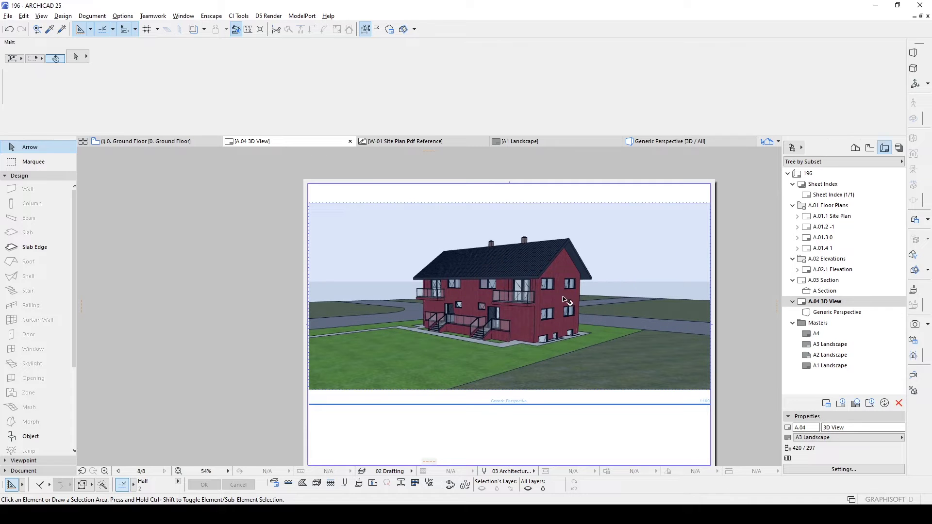
pyautogui.scroll(6, 542, 297)
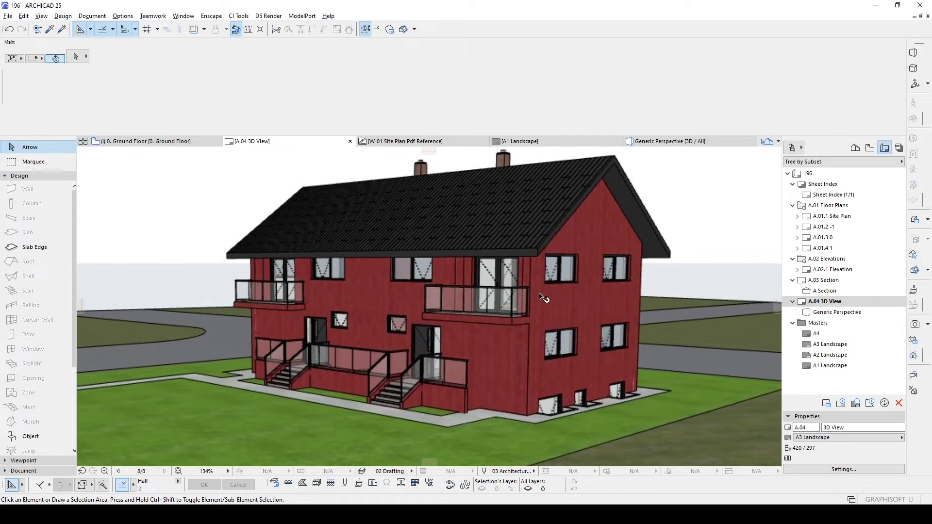
pyautogui.scroll(4, 542, 298)
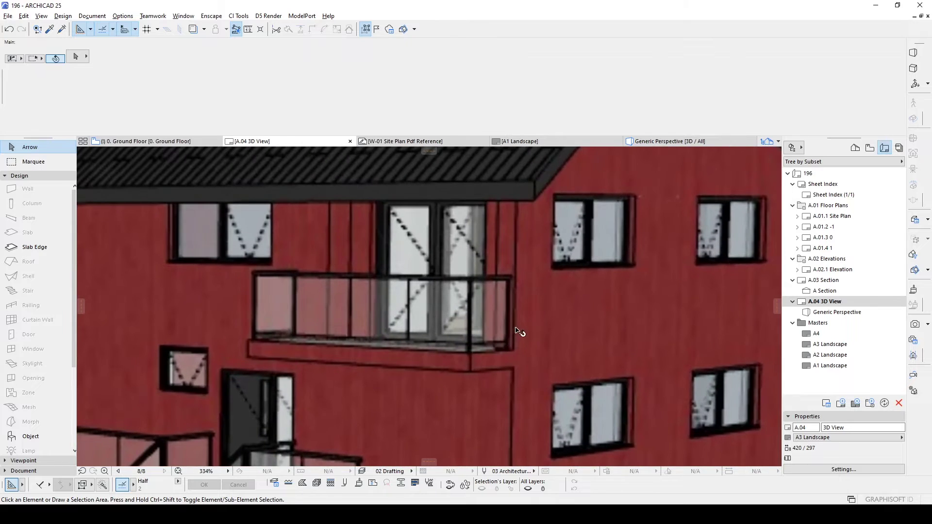
pyautogui.moveTo(546, 276); pyautogui.dragTo(575, 215, button='middle')
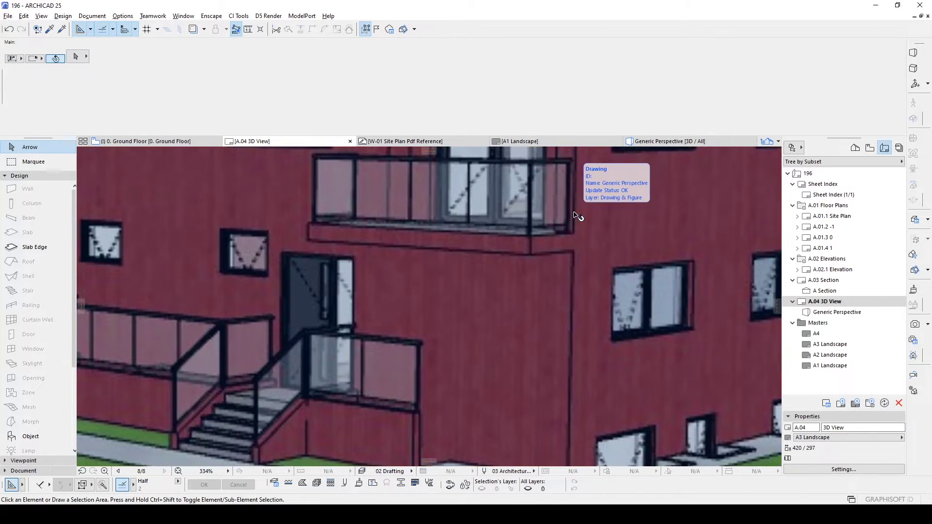
pyautogui.keyDown('shift'); pyautogui.moveTo(155, 308); pyautogui.dragTo(605, 365, button='middle'); pyautogui.keyUp('shift')
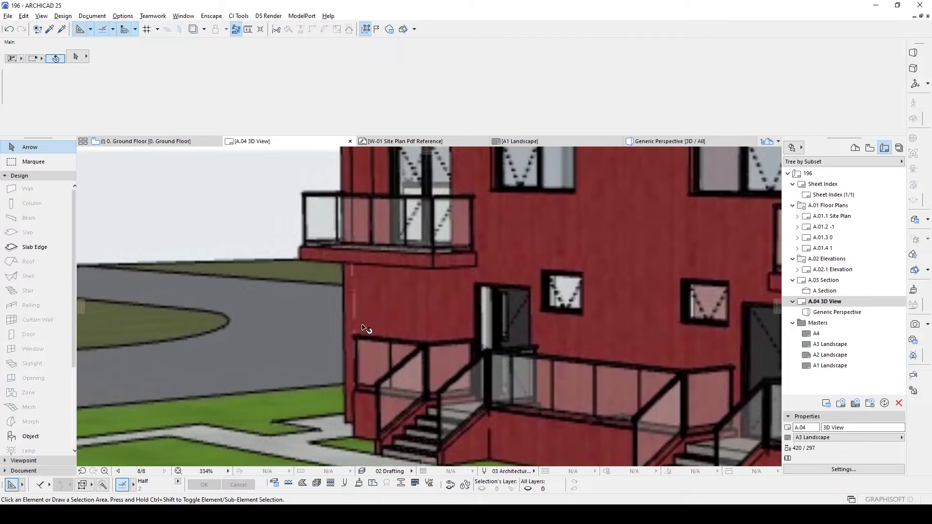
pyautogui.moveTo(355, 178); pyautogui.dragTo(399, 306, button='middle')
pyautogui.keyDown('shift'); pyautogui.moveTo(670, 204); pyautogui.dragTo(563, 262, button='middle'); pyautogui.keyUp('shift')
# Zoom back out, recentre the sheet, and return to the Generic Perspective 3D window
pyautogui.scroll(-10, 563, 263)
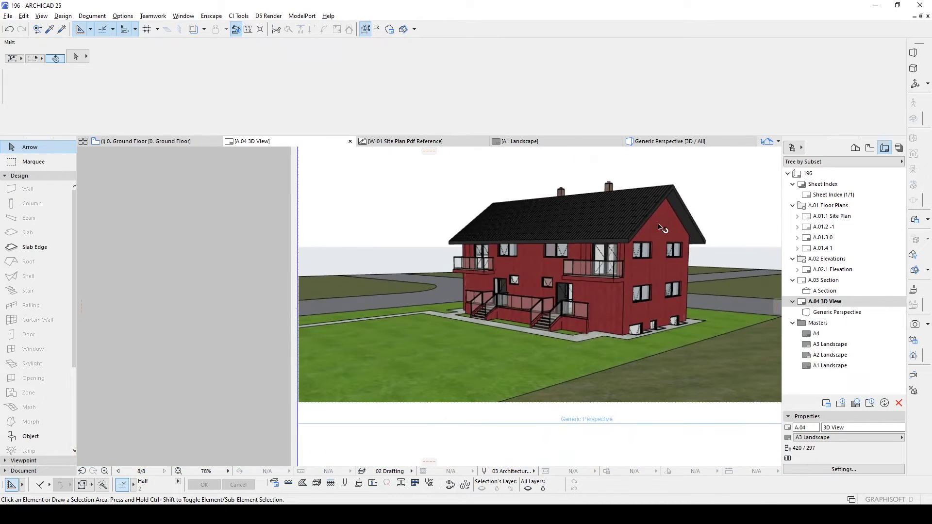
pyautogui.moveTo(660, 227); pyautogui.dragTo(566, 280, button='middle')
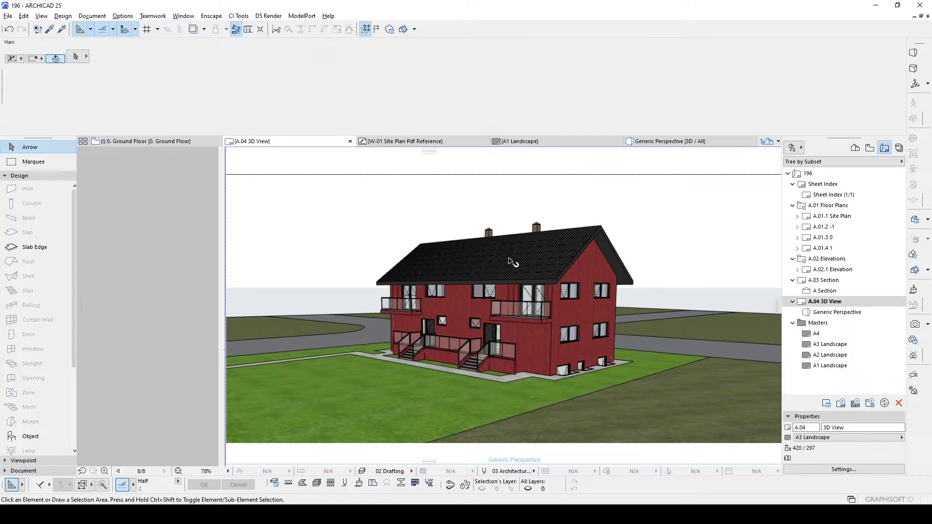
pyautogui.moveTo(714, 267)
pyautogui.mouseDown(button='middle')
pyautogui.moveTo(654, 266)
pyautogui.moveTo(675, 260)
pyautogui.mouseUp(button='middle')
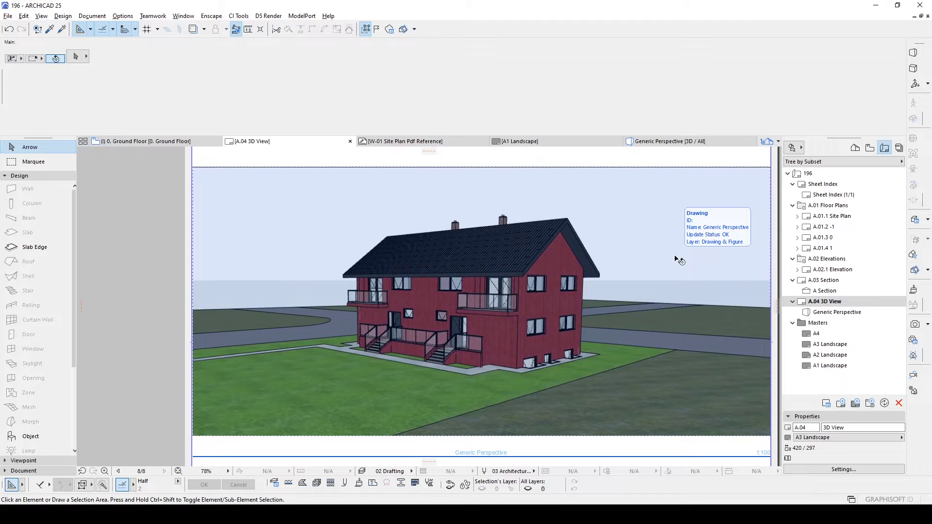
pyautogui.moveTo(776, 202); pyautogui.dragTo(750, 206, button='middle')
pyautogui.scroll(-4, 759, 206)
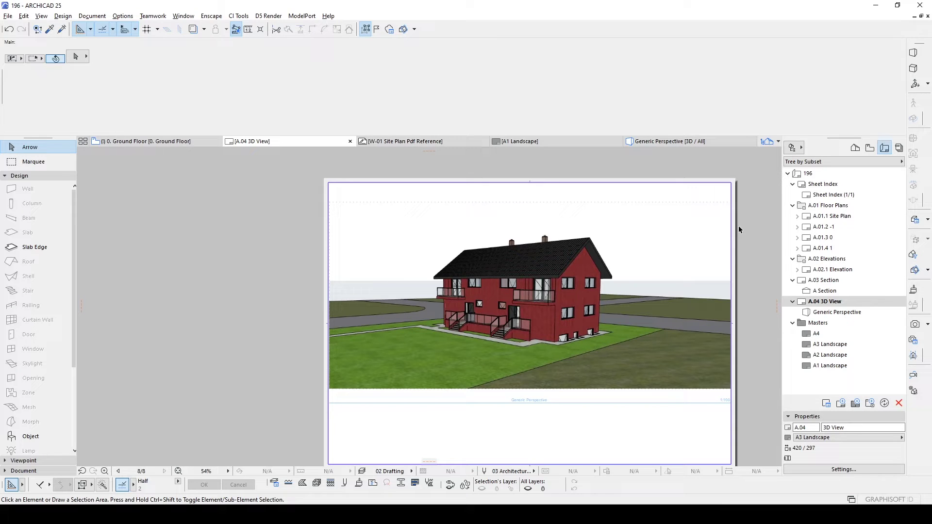
pyautogui.press('F3')
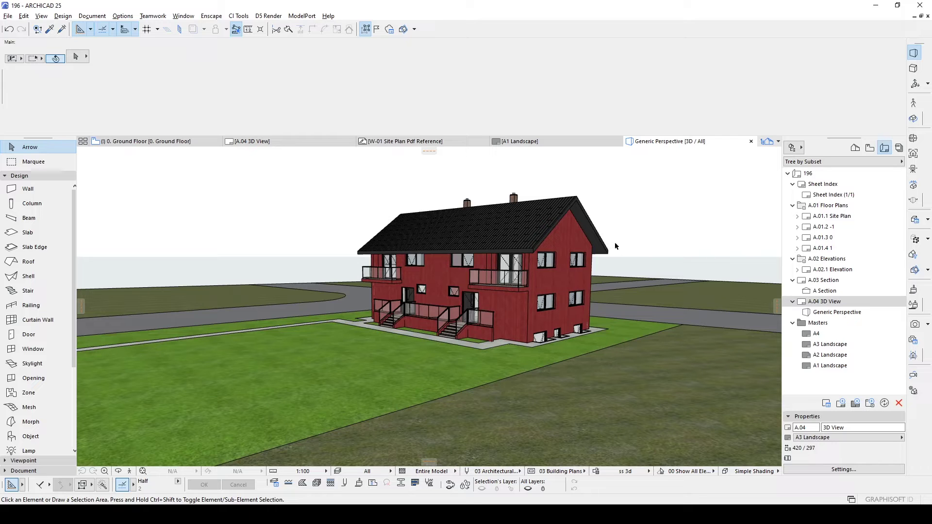
# Set the 3D window size to 5508 × 2500 pixels with Keep Proportions enabled
pyautogui.scroll(1, 570, 248)
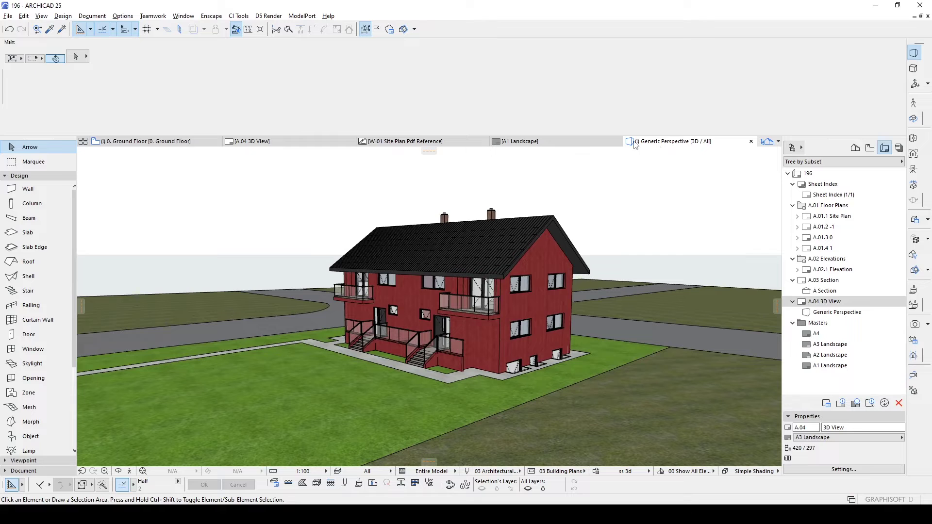
pyautogui.rightClick(672, 146)
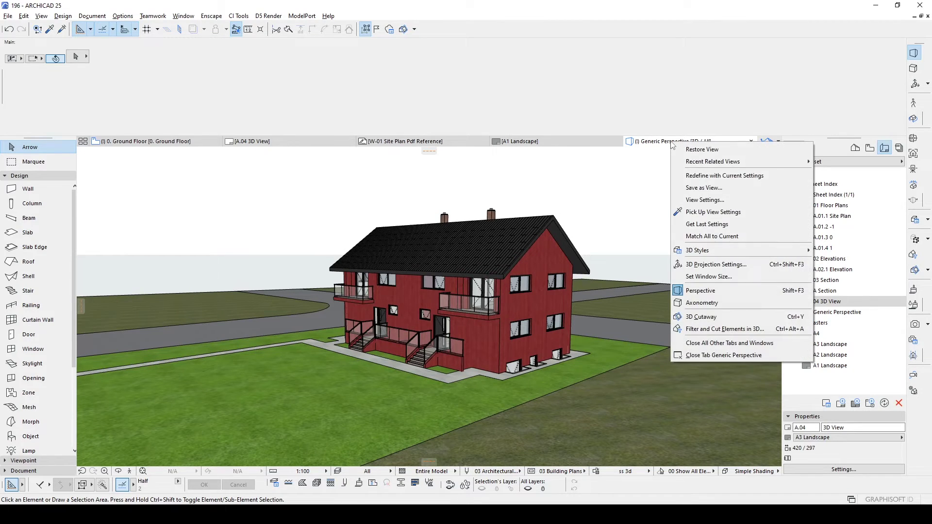
pyautogui.click(726, 277)
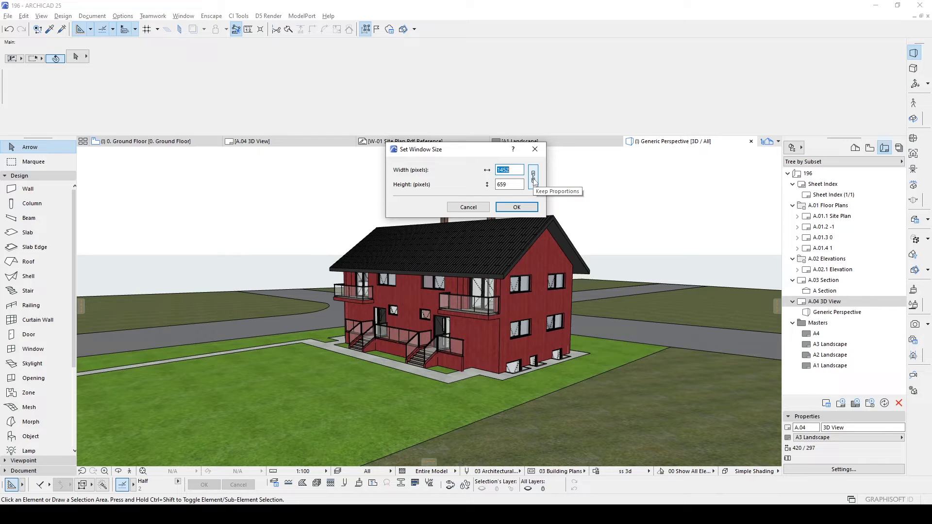
pyautogui.click(533, 178)
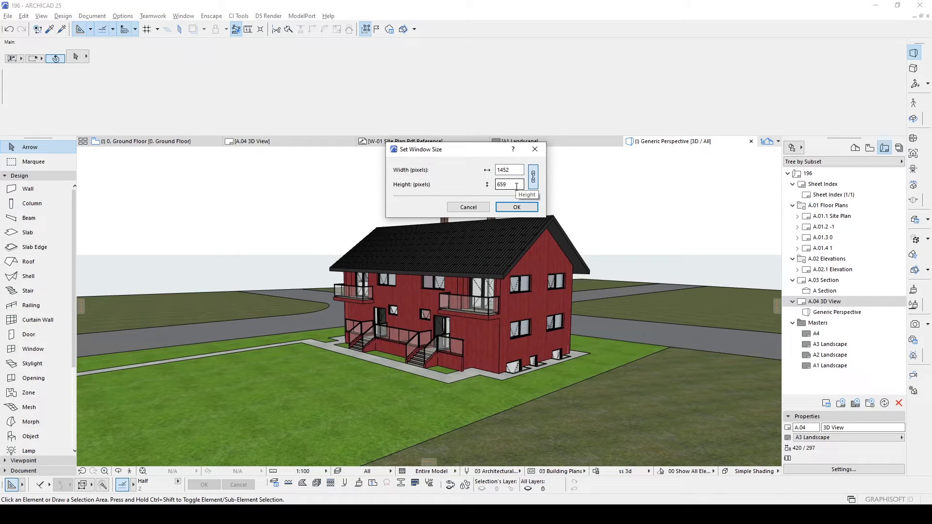
pyautogui.doubleClick(516, 187)
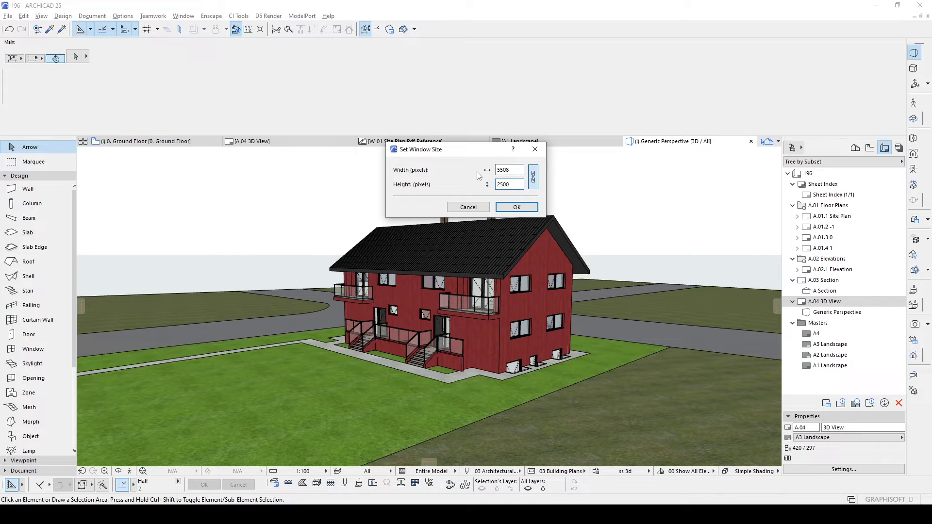
pyautogui.write('2500')
pyautogui.click(516, 208)
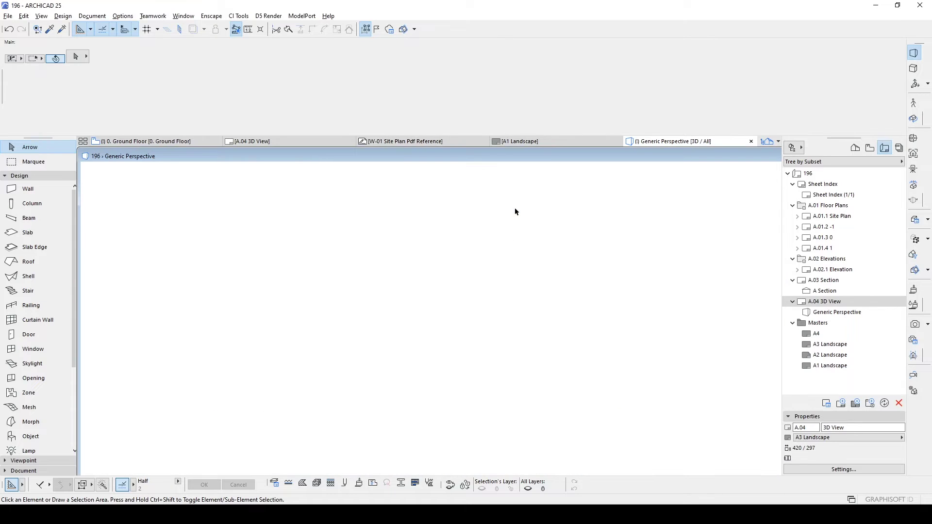
# Dismiss the drawing's context menu and bring up Generic Perspective's options in the Project Map
pyautogui.rightClick(840, 315)
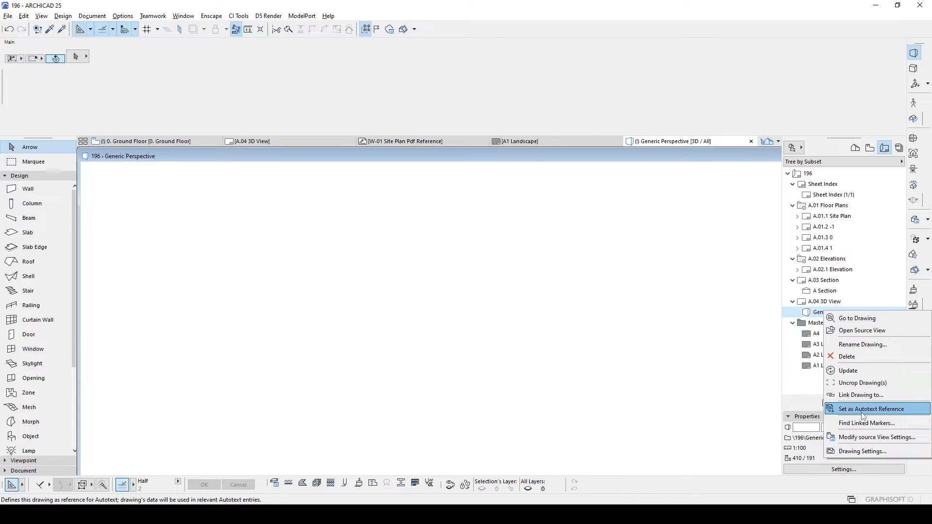
pyautogui.click(813, 316)
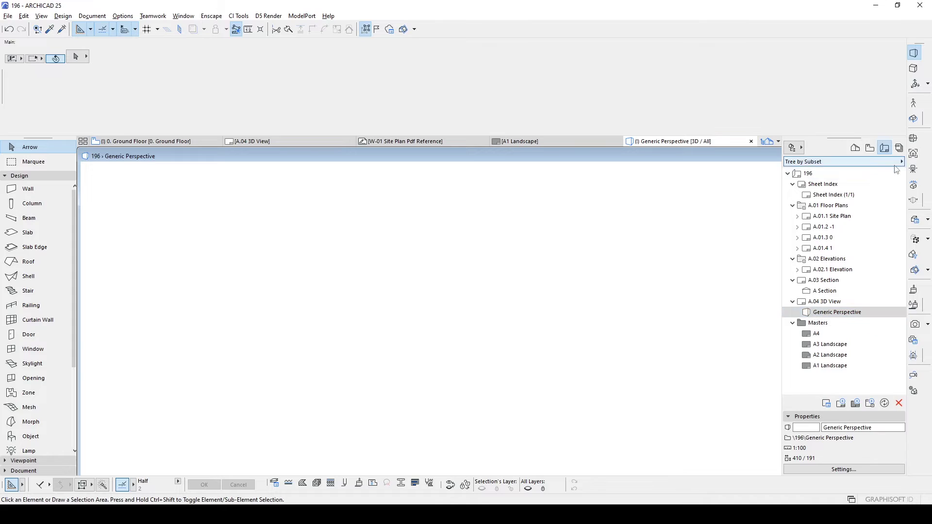
pyautogui.click(853, 152)
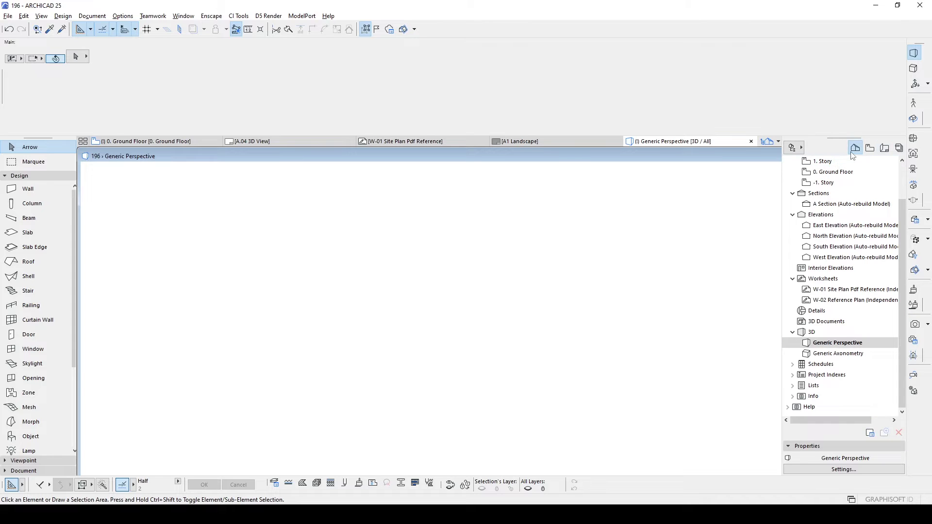
pyautogui.rightClick(838, 346)
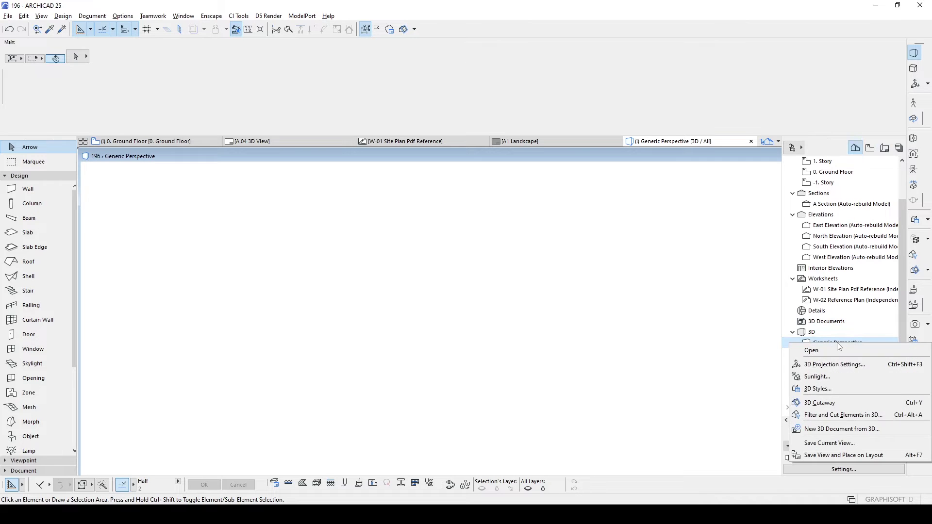
# Save the current 3D view under the custom name Generic Perspective HD
pyautogui.click(821, 443)
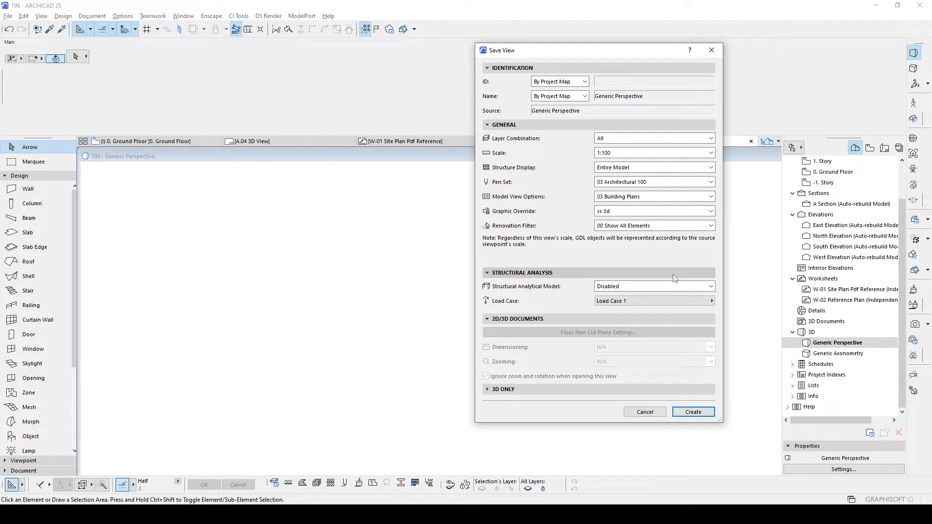
pyautogui.click(548, 96)
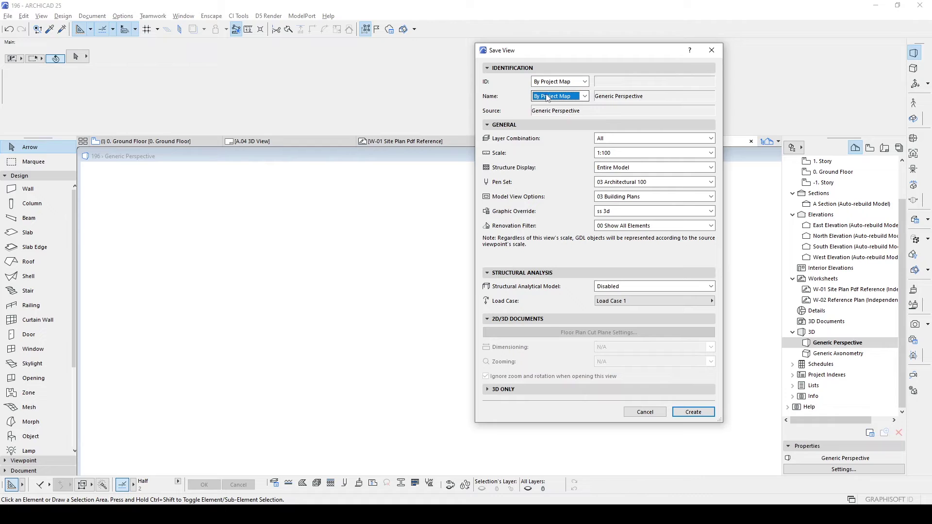
pyautogui.click(560, 97)
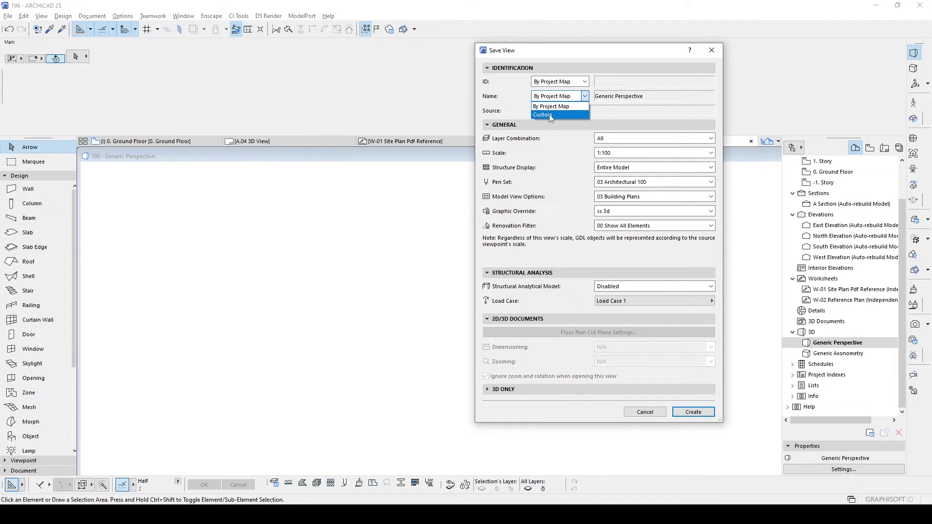
pyautogui.click(549, 115)
pyautogui.click(670, 97)
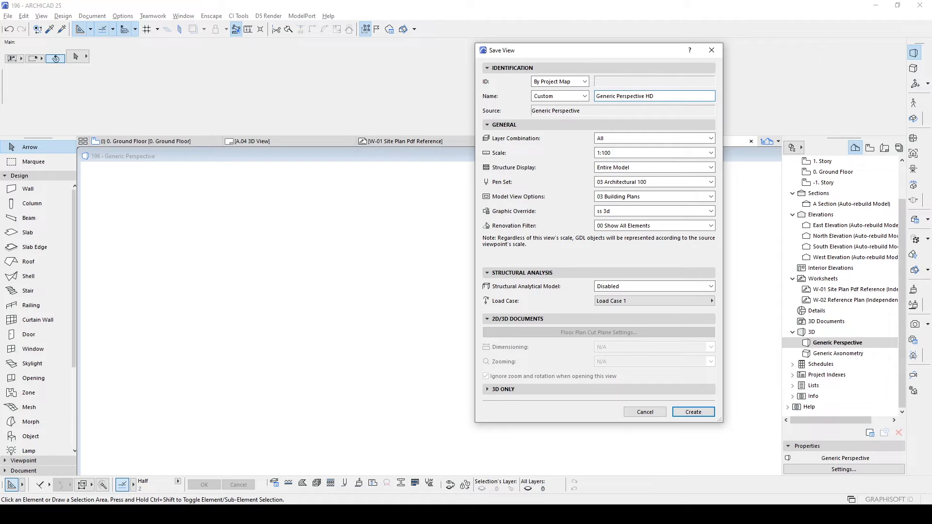
pyautogui.click(689, 412)
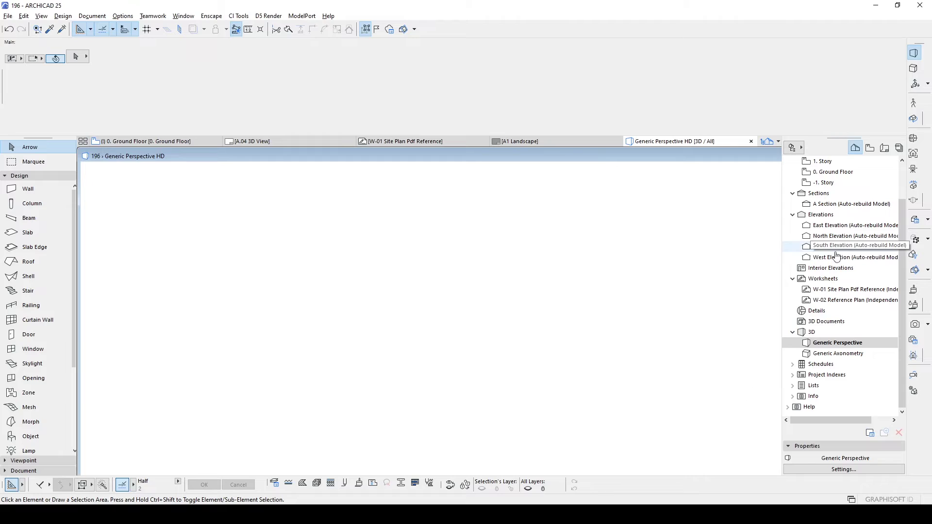
# Switch to the View Map and open Generic Perspective HD as the current view
pyautogui.click(869, 148)
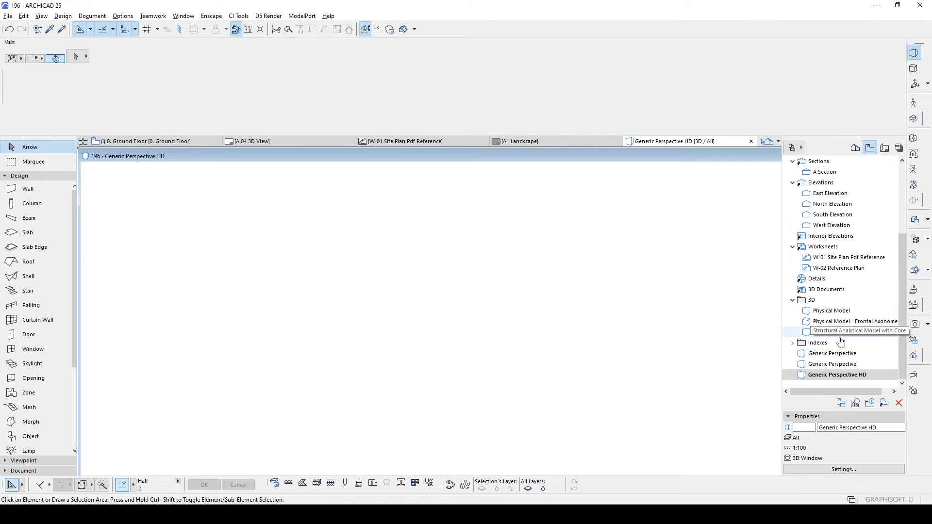
pyautogui.click(816, 376)
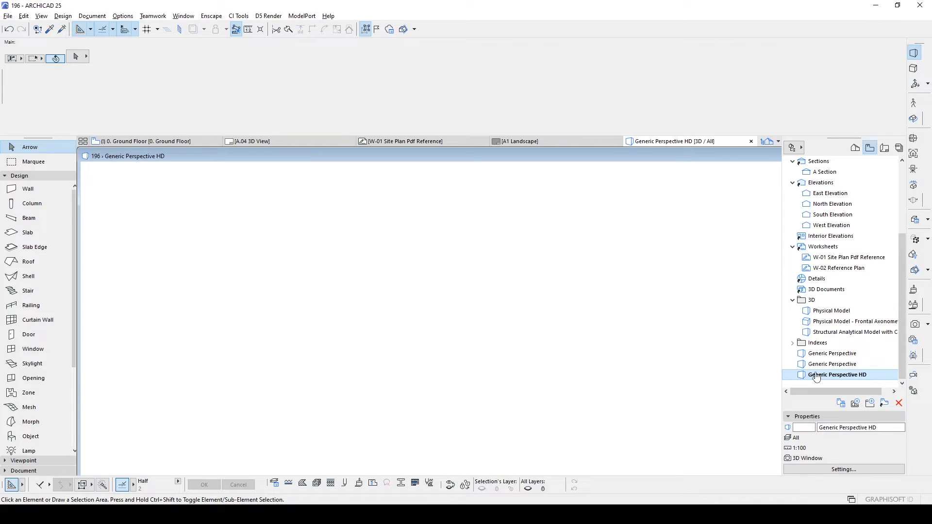
pyautogui.doubleClick(816, 376)
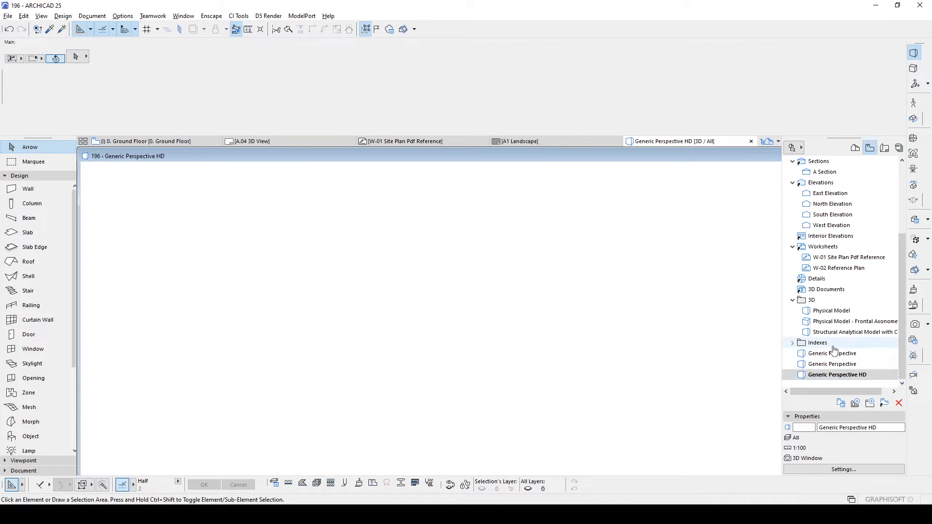
pyautogui.click(838, 374)
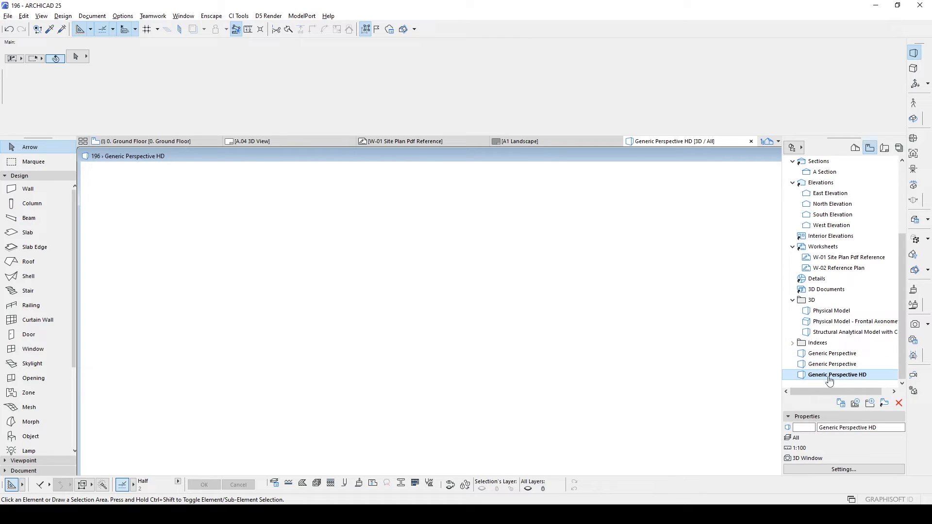
# Delete the old Generic Perspective drawing from the A.04 3D View layout
pyautogui.click(883, 148)
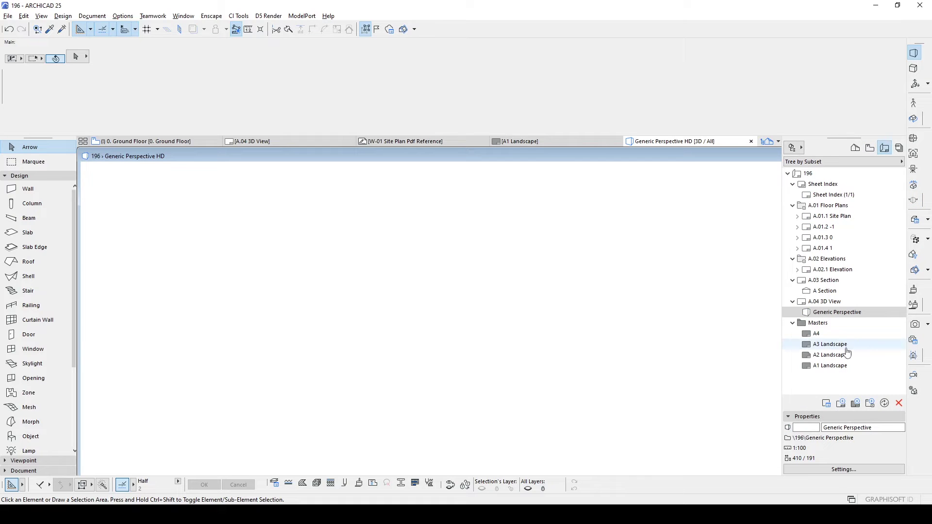
pyautogui.doubleClick(823, 313)
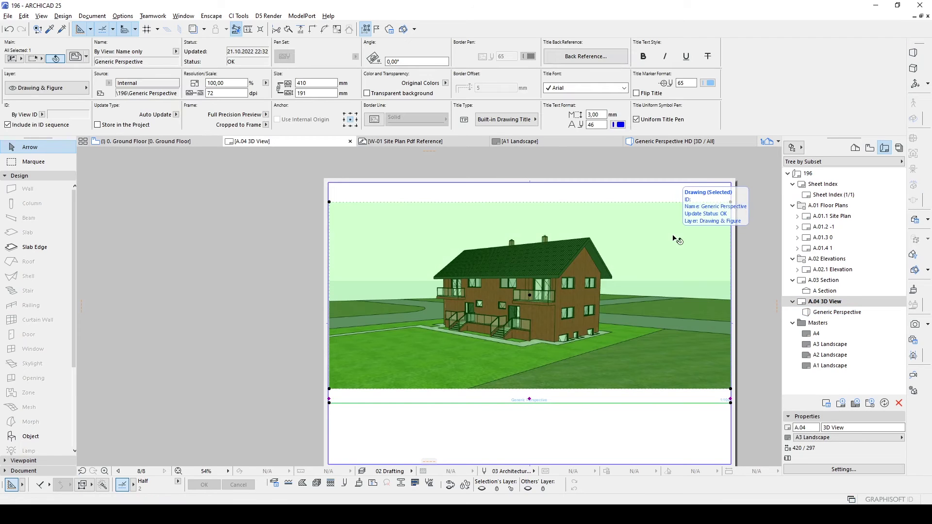
pyautogui.press('Delete')
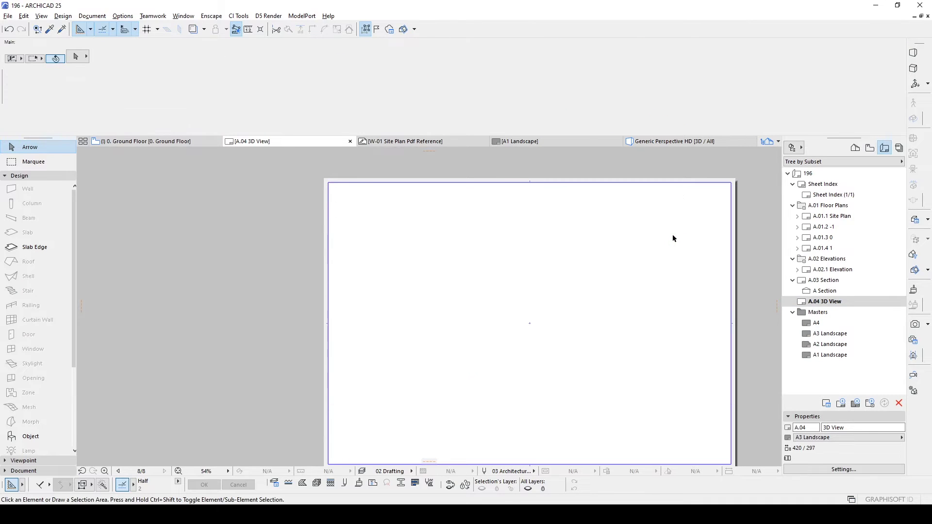
# Place the Generic Perspective HD view from the View Map onto the A.04 layout
pyautogui.click(870, 148)
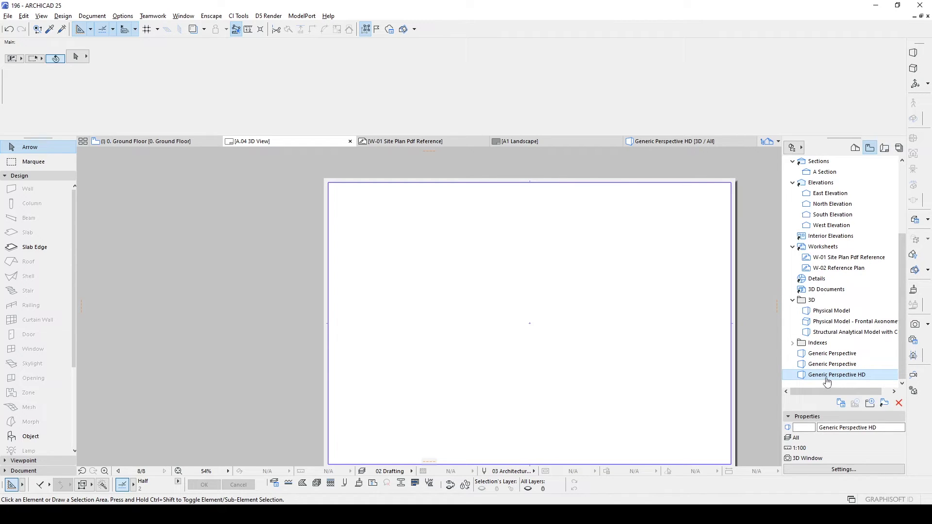
pyautogui.moveTo(830, 376); pyautogui.dragTo(507, 296)
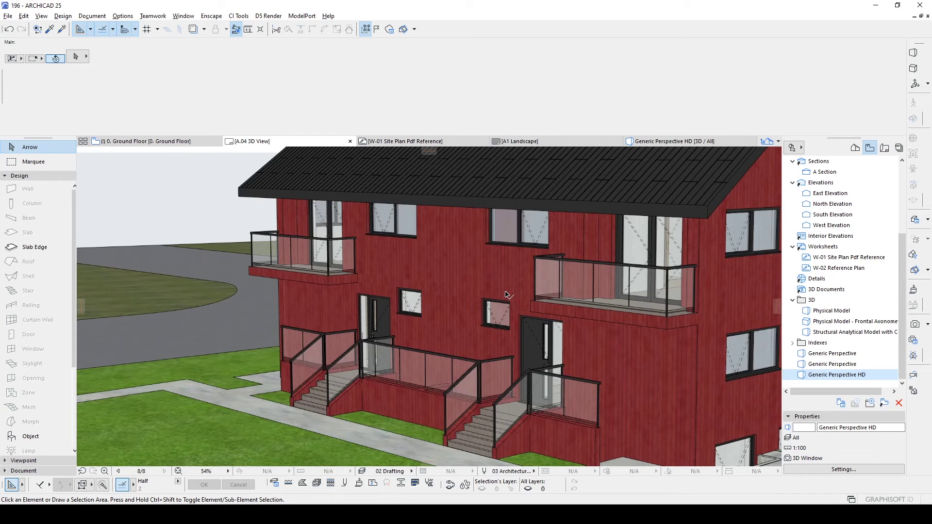
pyautogui.scroll(-6, 504, 295)
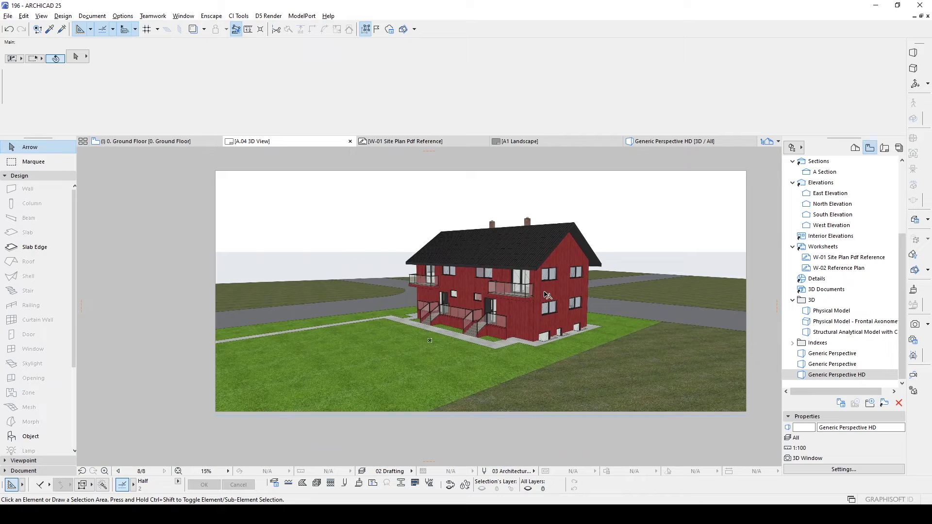
# Reposition the newly placed perspective drawing lower and further right on the layout
pyautogui.click(547, 295)
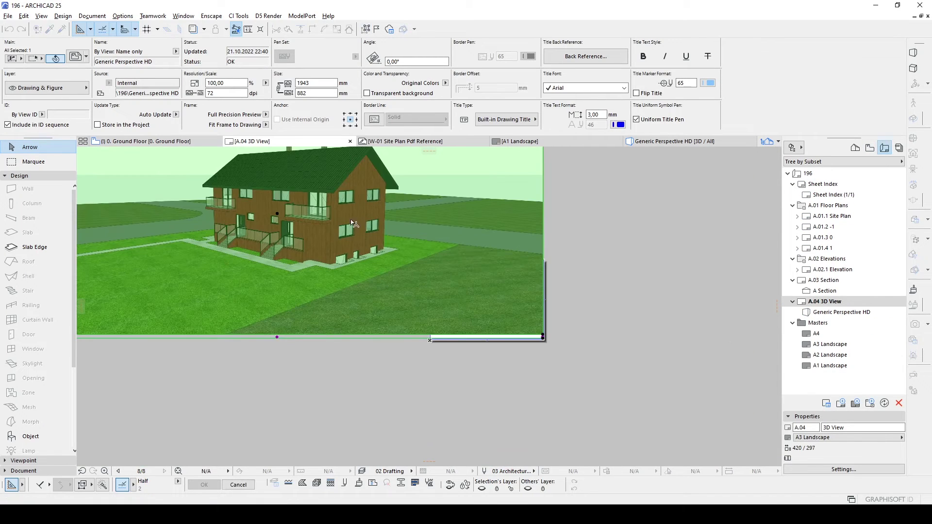
pyautogui.moveTo(614, 310); pyautogui.dragTo(411, 233)
pyautogui.click(410, 237)
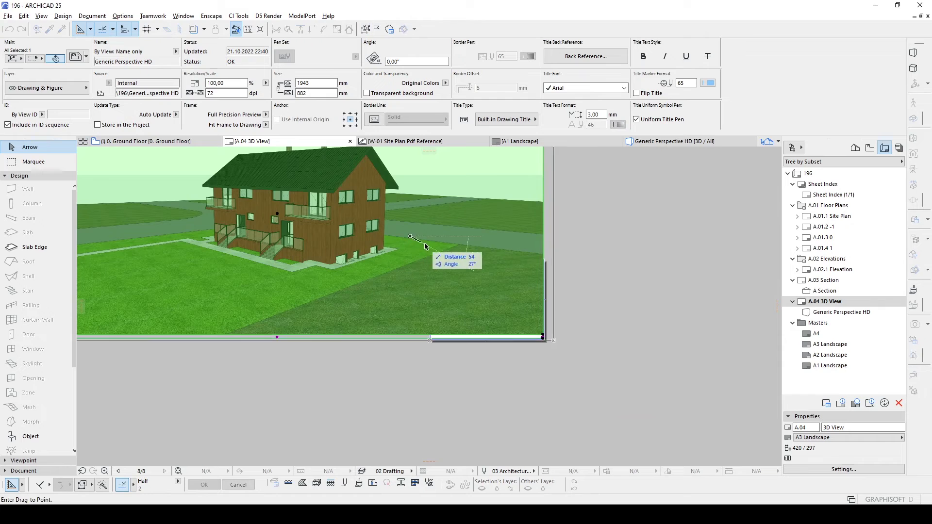
pyautogui.click(544, 305)
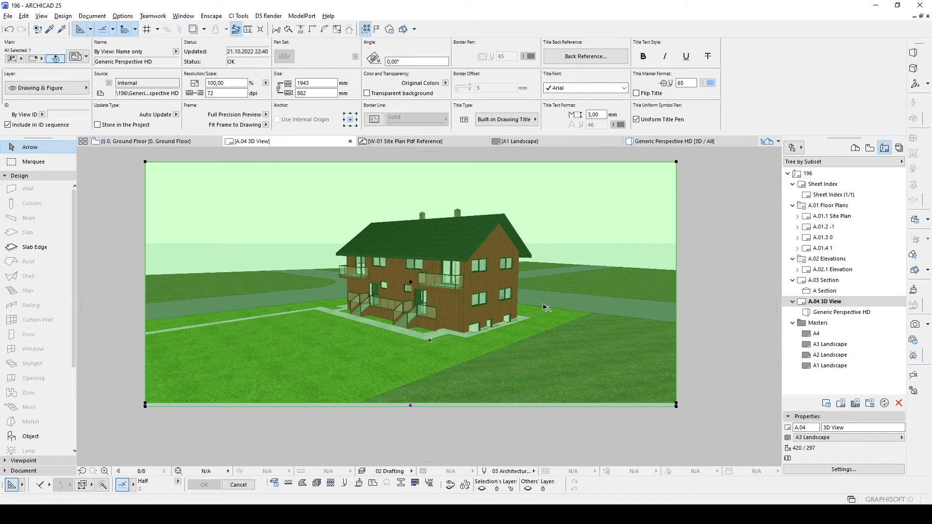
# Crop the drawing's right, left, bottom and top edges down to 1172 × 757 mm
pyautogui.click(676, 254)
pyautogui.click(585, 262)
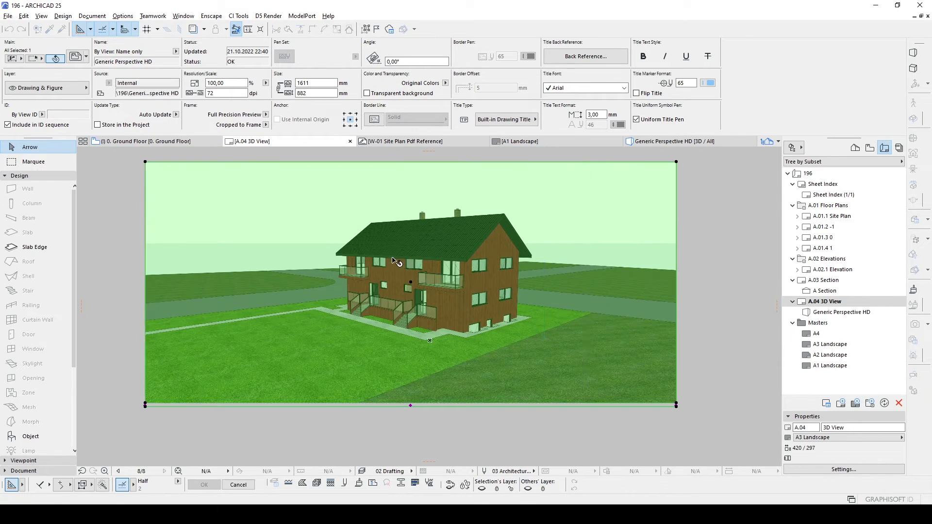
pyautogui.click(145, 197)
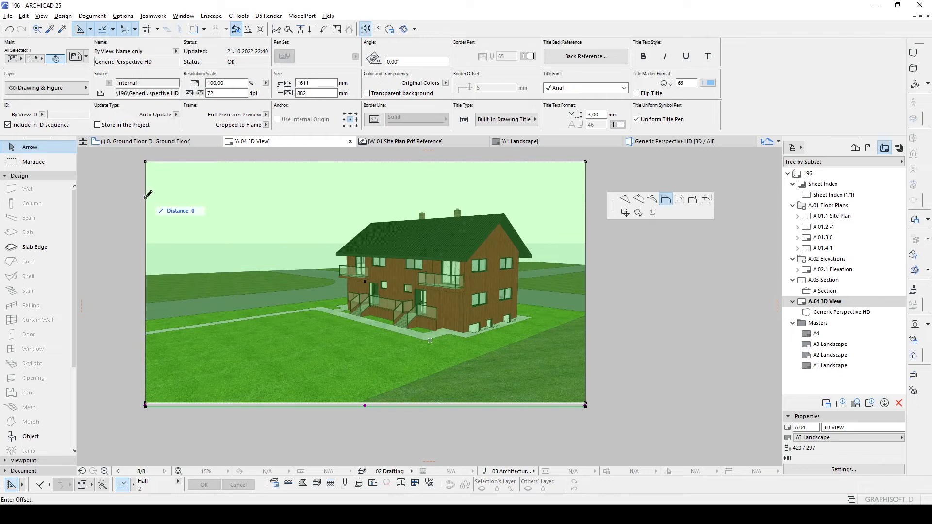
pyautogui.click(265, 228)
pyautogui.click(436, 405)
pyautogui.click(437, 380)
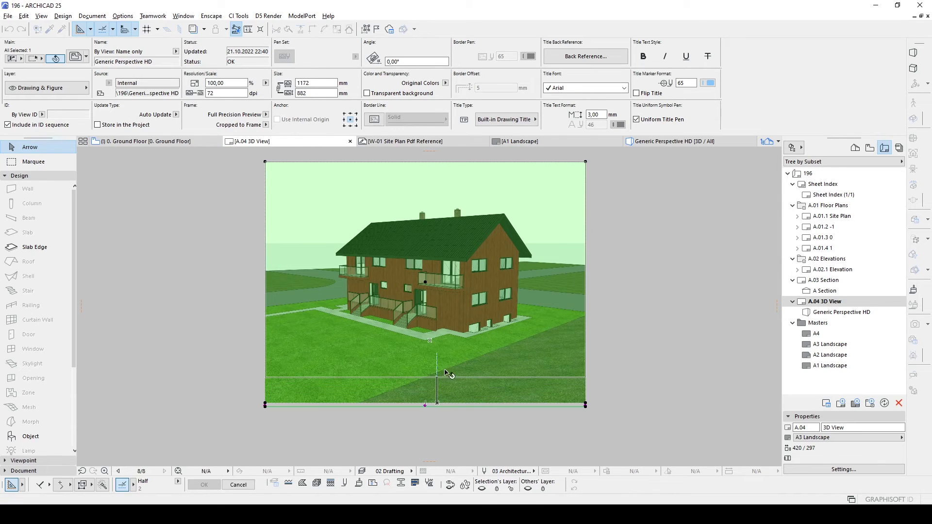
pyautogui.click(477, 162)
pyautogui.click(474, 171)
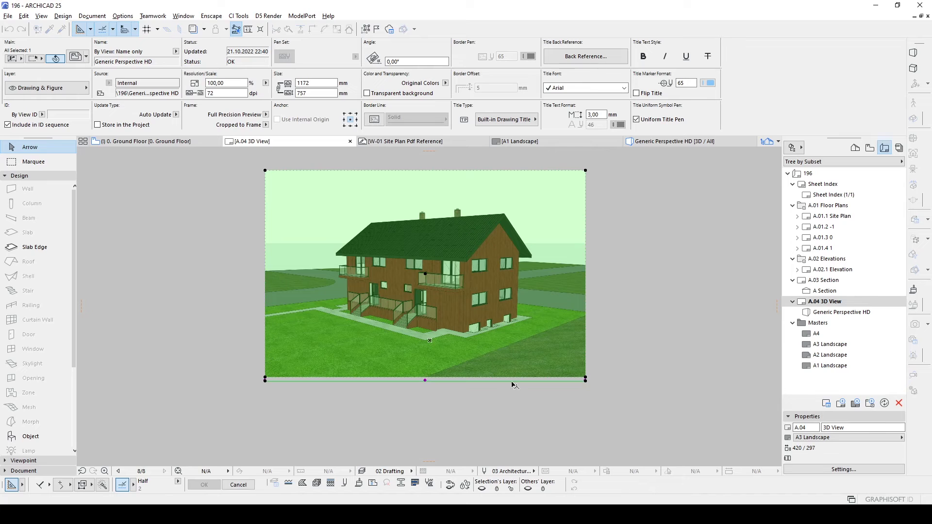
pyautogui.doubleClick(424, 385)
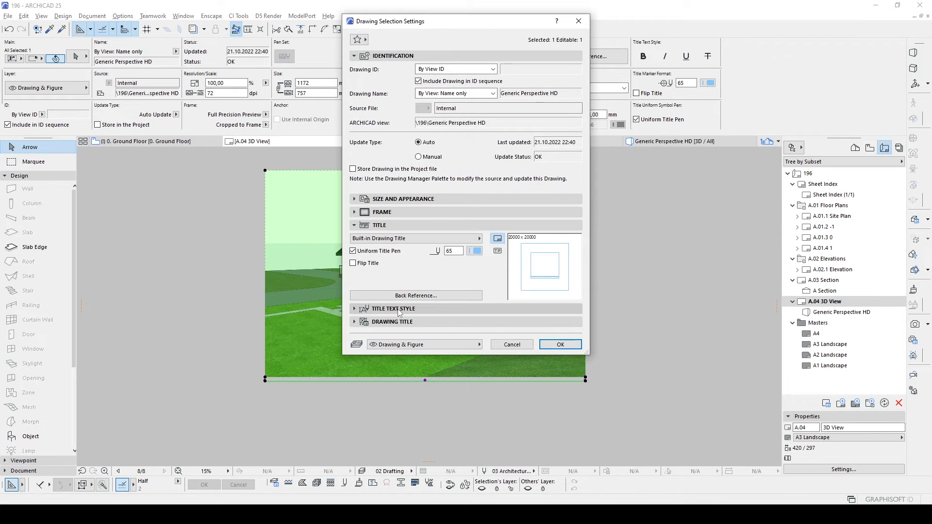
# Set the Generic Perspective HD drawing's Title type to No Title and confirm
pyautogui.click(376, 240)
pyautogui.click(511, 245)
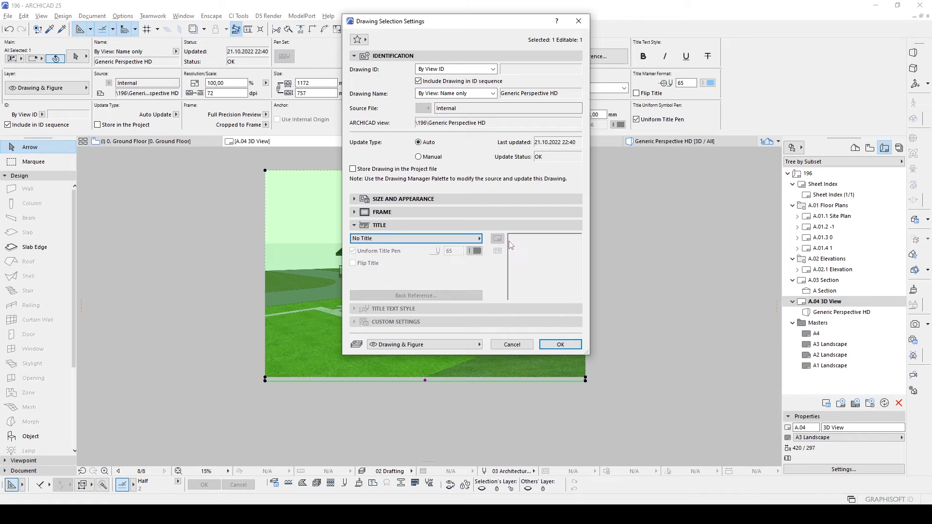
pyautogui.click(408, 238)
pyautogui.click(410, 237)
pyautogui.click(560, 344)
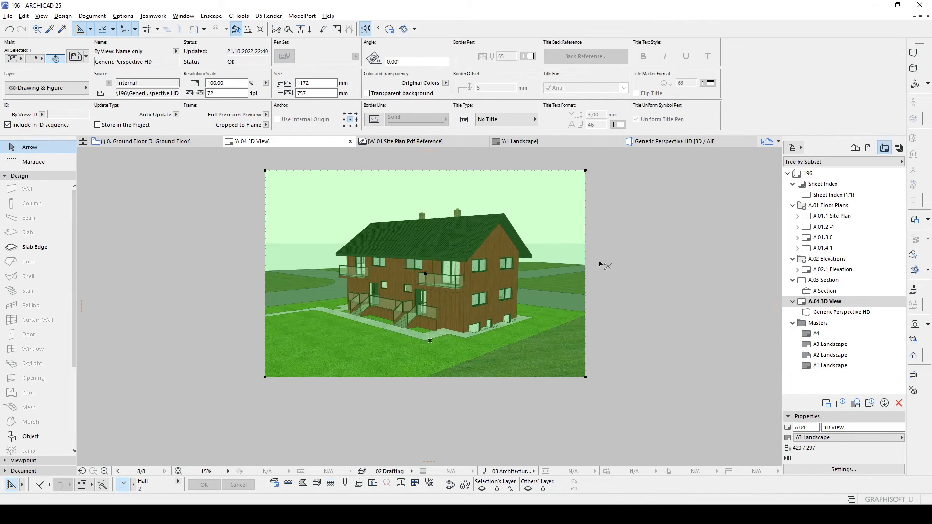
pyautogui.hotkey('ctrl', 'k')
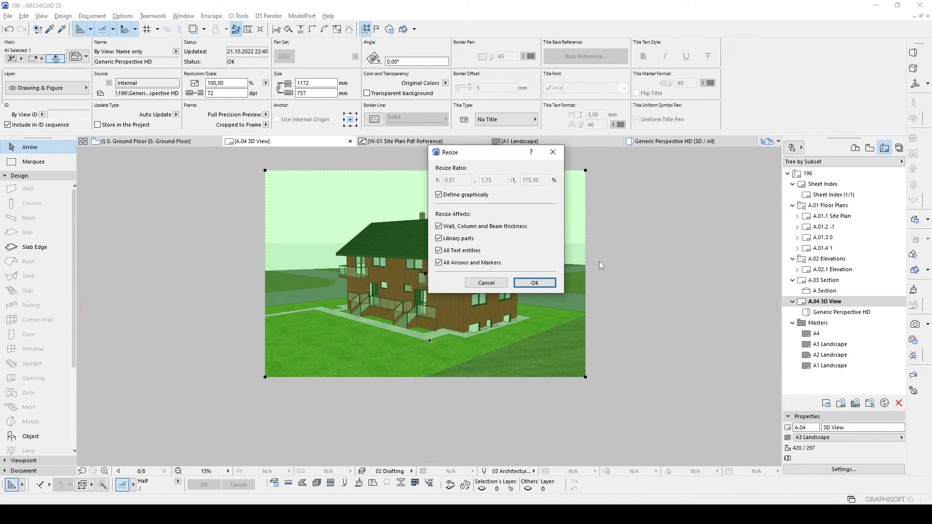
# Stretch the drawing proportionally from its corner down to 35.47%, 416 × 268 mm
pyautogui.click(483, 284)
pyautogui.click(586, 171)
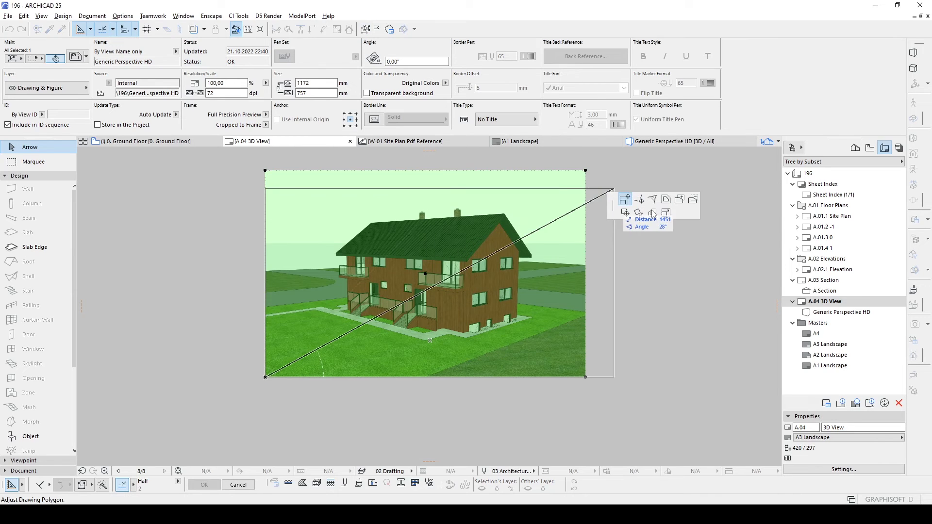
pyautogui.click(666, 213)
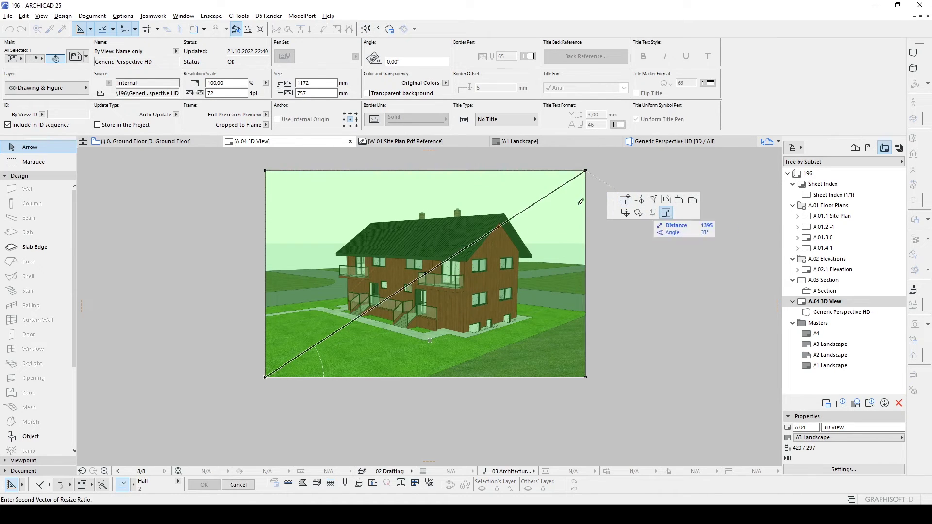
pyautogui.click(358, 273)
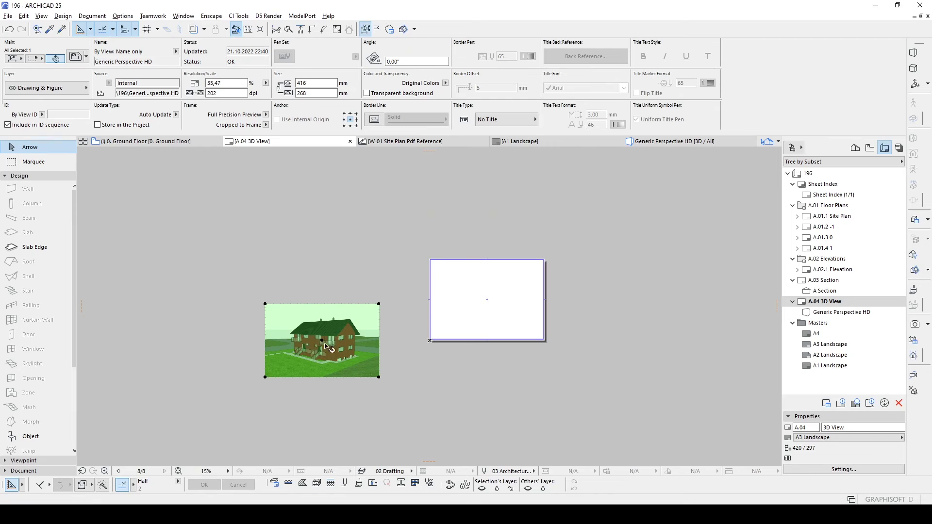
# Move the scaled perspective into the A3 sheet's frame on layout A.04
pyautogui.moveTo(321, 342)
pyautogui.mouseDown()
pyautogui.moveTo(423, 305)
pyautogui.moveTo(487, 303)
pyautogui.mouseUp()
pyautogui.scroll(4, 488, 298)
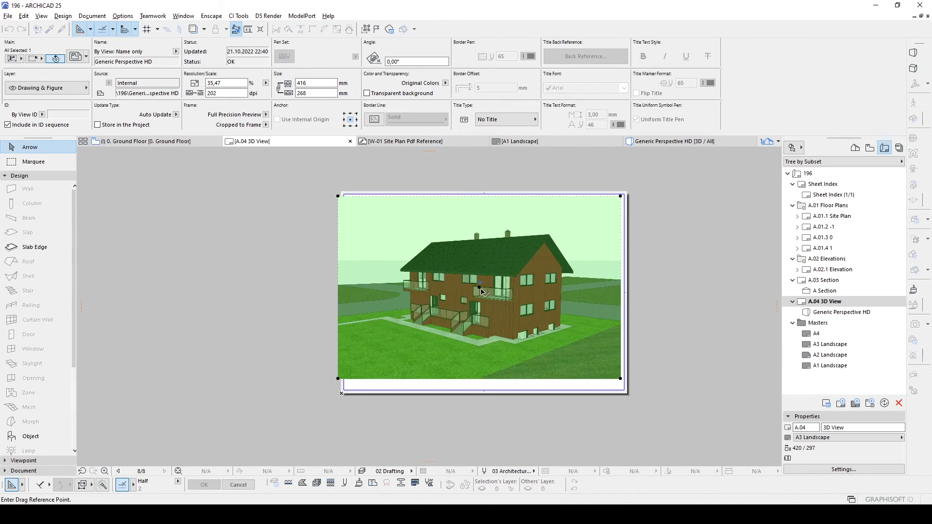
pyautogui.click(480, 290)
pyautogui.click(482, 293)
pyautogui.click(691, 315)
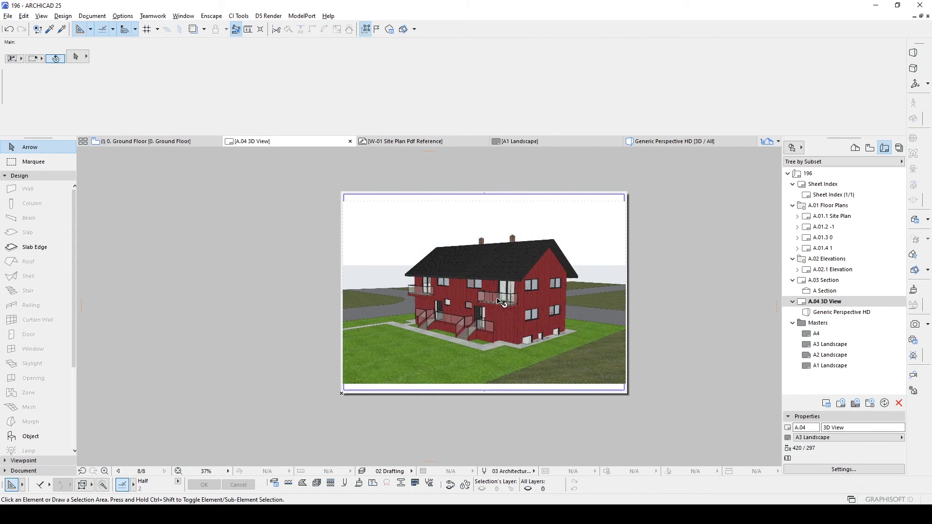
pyautogui.scroll(10, 518, 314)
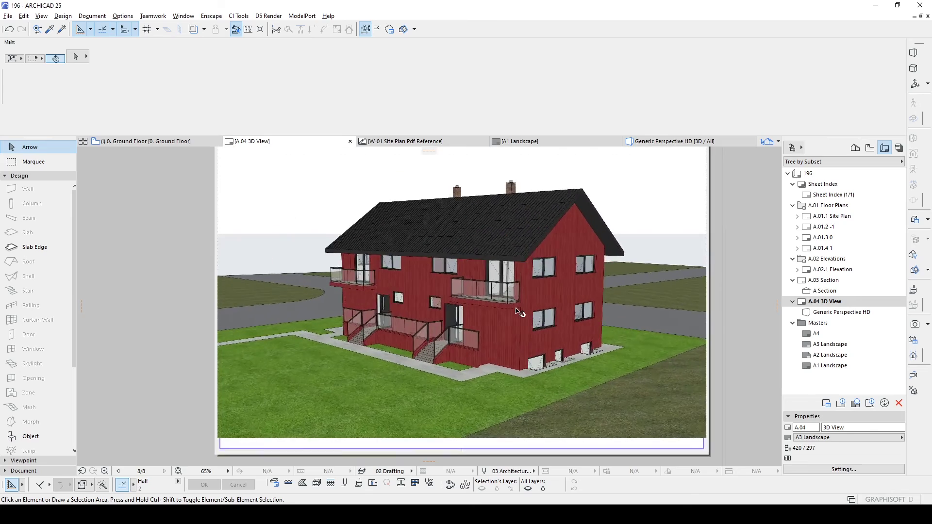
pyautogui.scroll(2, 525, 325)
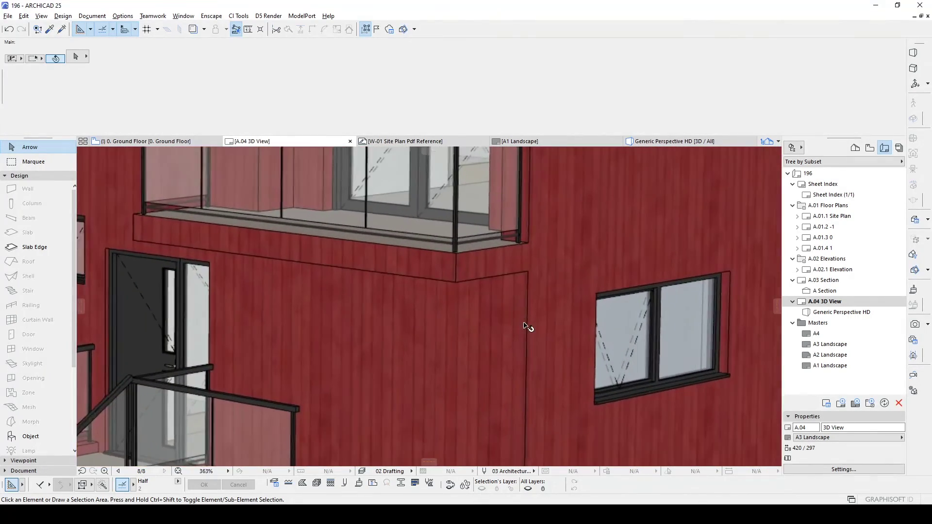
pyautogui.moveTo(390, 260); pyautogui.dragTo(558, 285, button='middle')
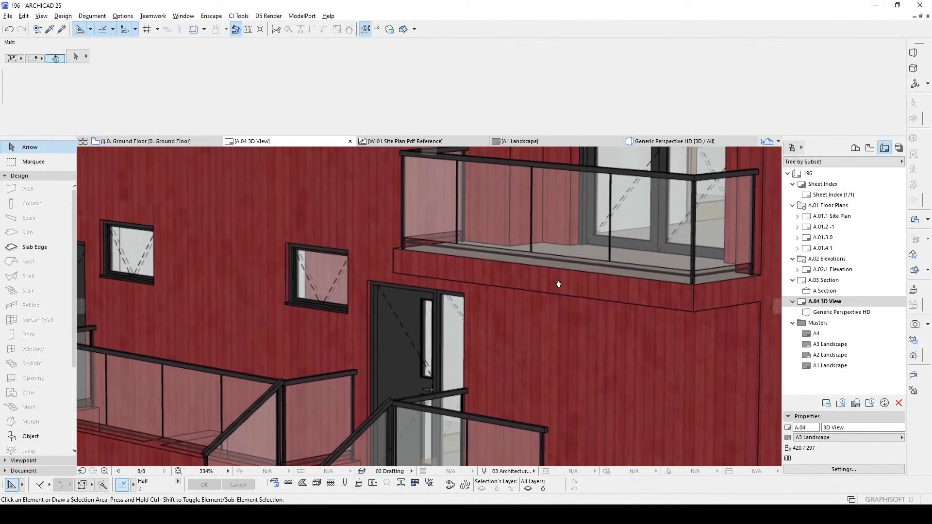
pyautogui.moveTo(293, 241); pyautogui.dragTo(509, 299, button='middle')
pyautogui.scroll(-2, 227, 232)
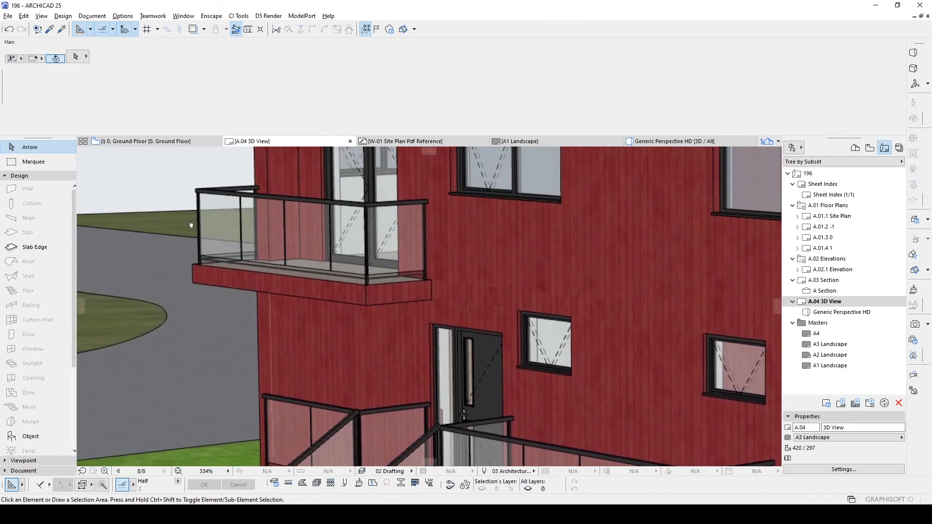
pyautogui.moveTo(226, 233); pyautogui.dragTo(562, 321, button='middle')
pyautogui.scroll(-1, 378, 347)
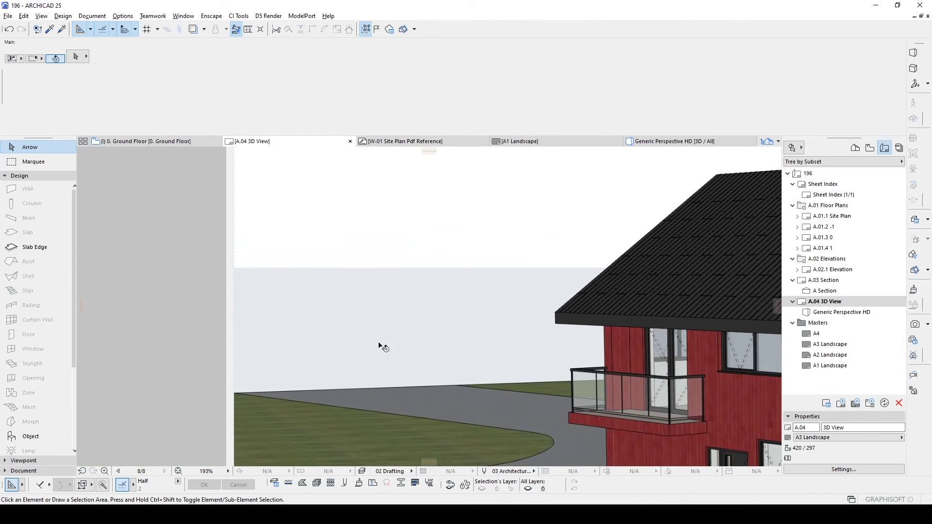
pyautogui.moveTo(378, 347); pyautogui.dragTo(409, 249, button='middle')
pyautogui.scroll(-2, 410, 249)
pyautogui.moveTo(623, 301); pyautogui.dragTo(519, 358, button='middle')
pyautogui.scroll(-1, 470, 359)
pyautogui.scroll(-1, 486, 359)
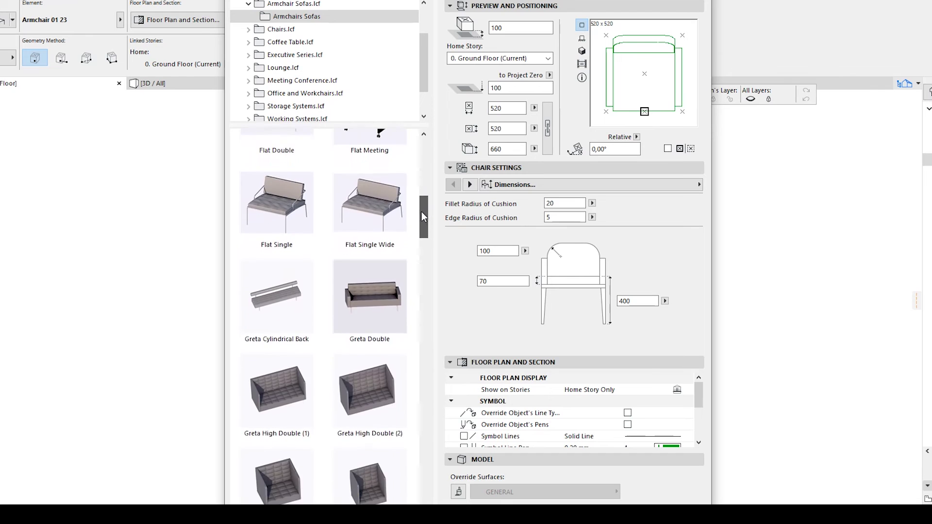
# Browse the Chairs and Executive Series library folders and inspect the furniture in 3D
pyautogui.scroll(-10, 312, 353)
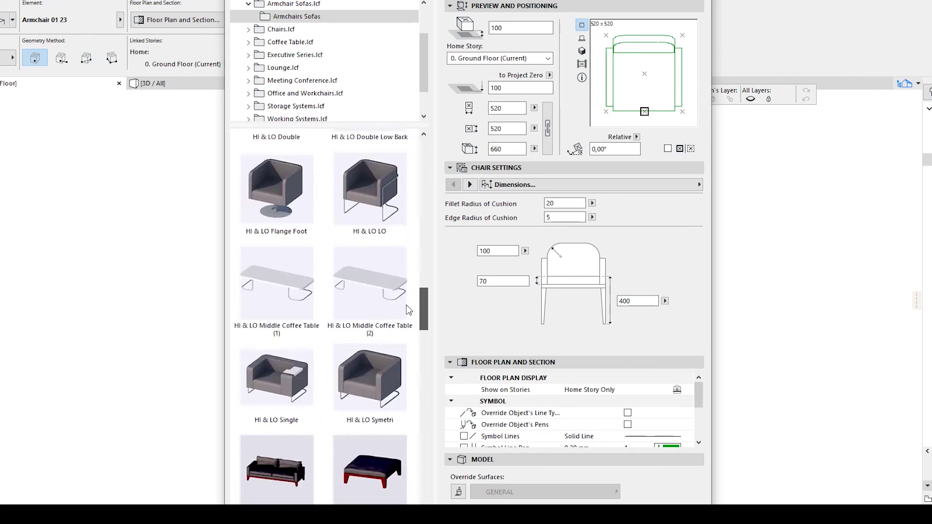
pyautogui.click(277, 31)
pyautogui.click(280, 42)
pyautogui.scroll(-10, 403, 301)
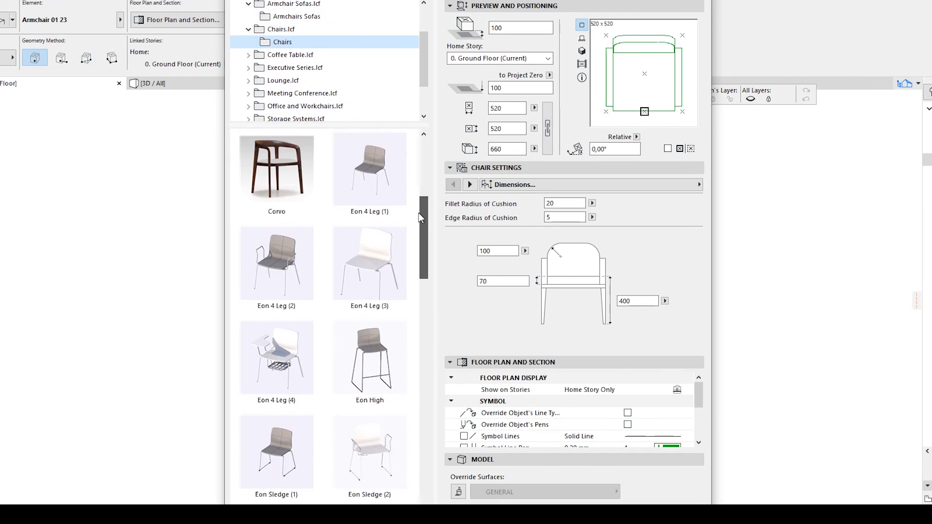
pyautogui.click(296, 93)
pyautogui.scroll(-10, 411, 245)
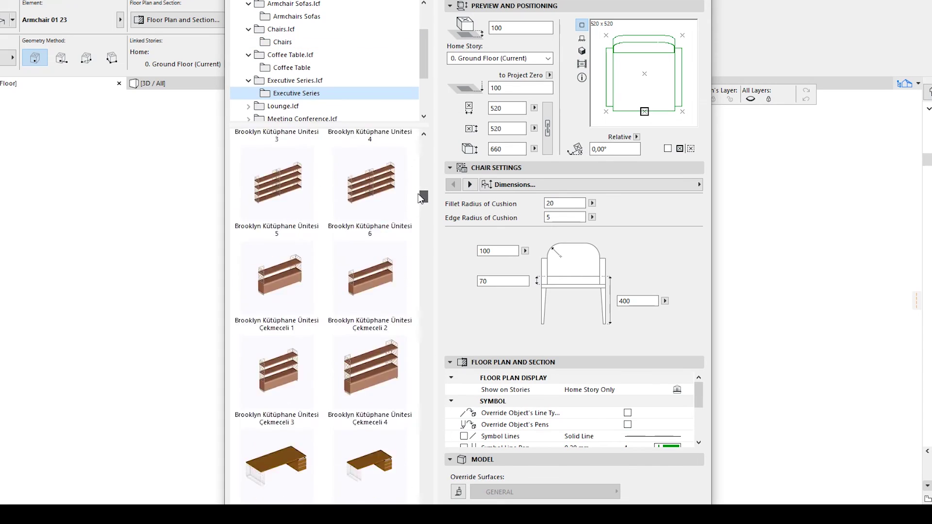
pyautogui.scroll(-5, 411, 245)
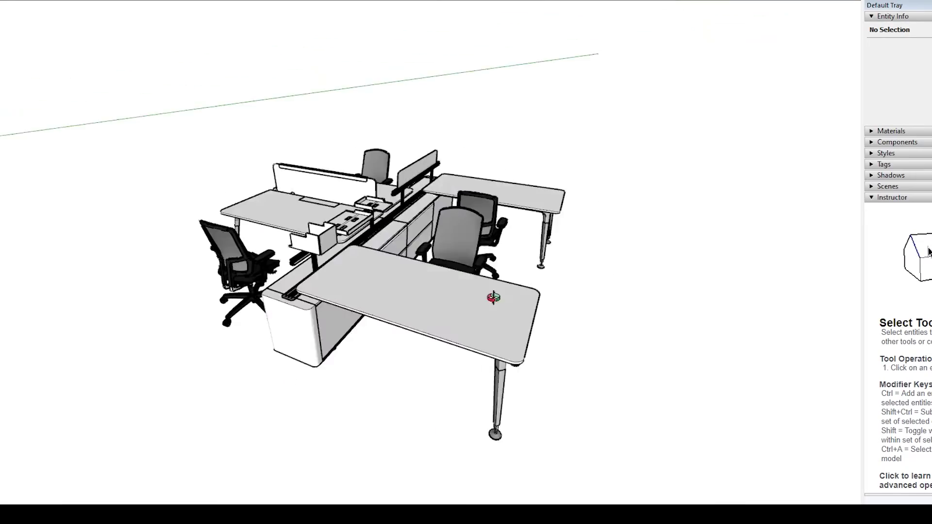
pyautogui.moveTo(493, 298)
pyautogui.mouseDown(button='middle')
pyautogui.moveTo(632, 198)
pyautogui.moveTo(229, 216)
pyautogui.mouseUp(button='middle')
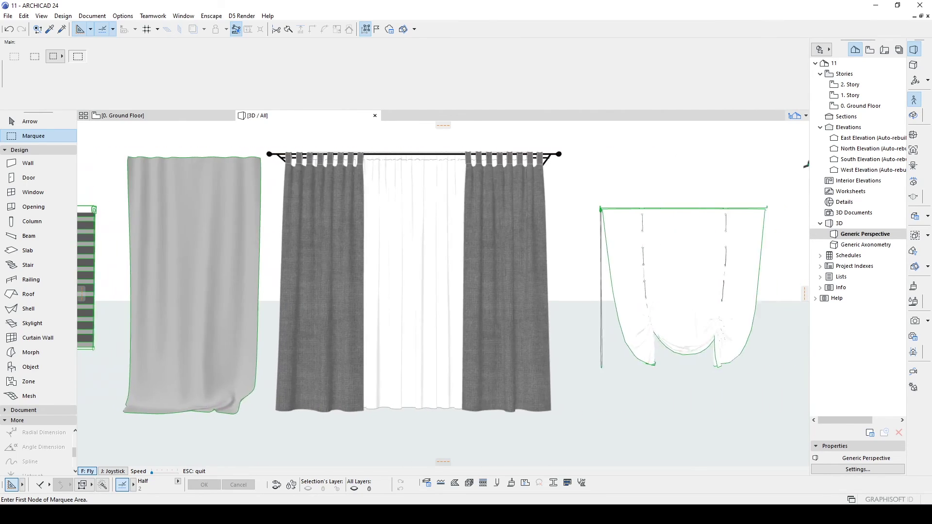
# Leave Fly mode and show the curtain outlines on the 0. Ground Floor plan
pyautogui.press('Escape')
pyautogui.press('F2')
pyautogui.moveTo(765, 429); pyautogui.dragTo(523, 415, button='middle')
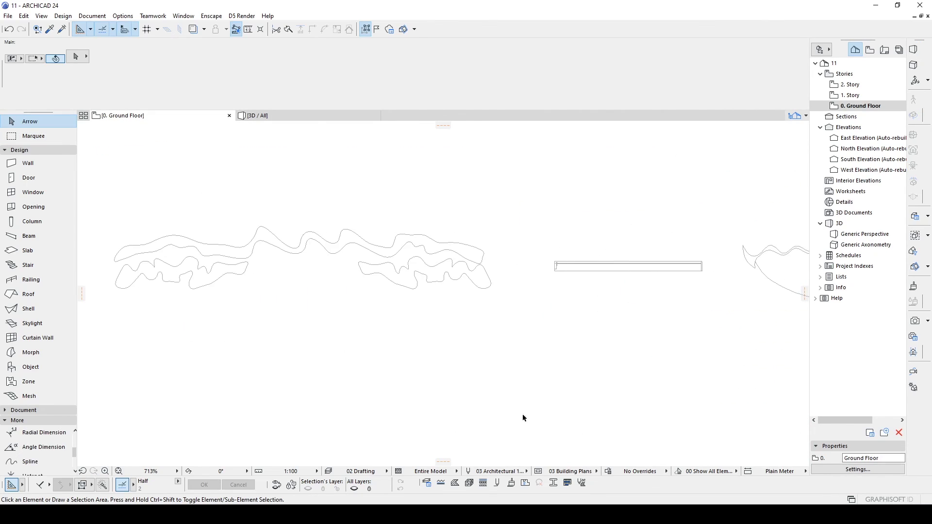